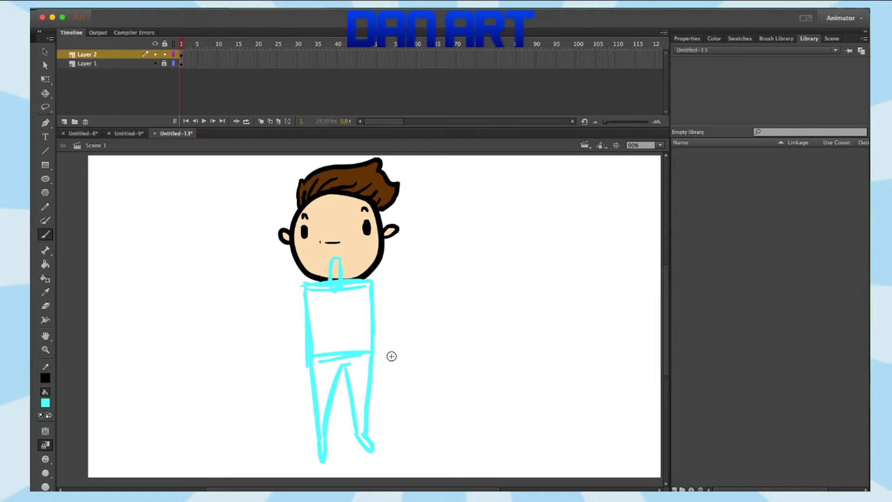
Thicken the cyan waistline stroke, then marquee-select and deselect the body sketch
{"action": "left_click_drag", "start_coordinate": [351, 350], "coordinate": [361, 351]}
{"action": "left_click", "coordinate": [45, 79]}
{"action": "mouse_move", "coordinate": [248, 206]}
{"action": "left_mouse_down"}
{"action": "mouse_move", "coordinate": [447, 483]}
{"action": "mouse_move", "coordinate": [448, 459]}
{"action": "left_mouse_up"}
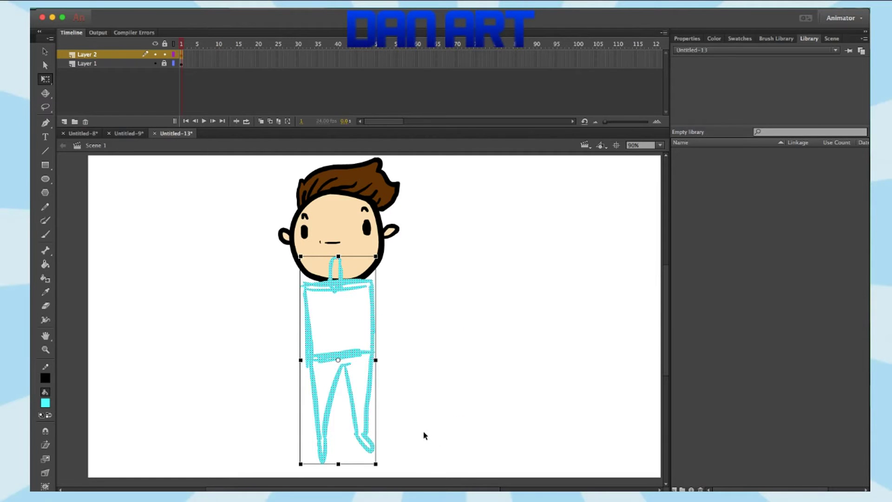
{"action": "left_click", "coordinate": [466, 305]}
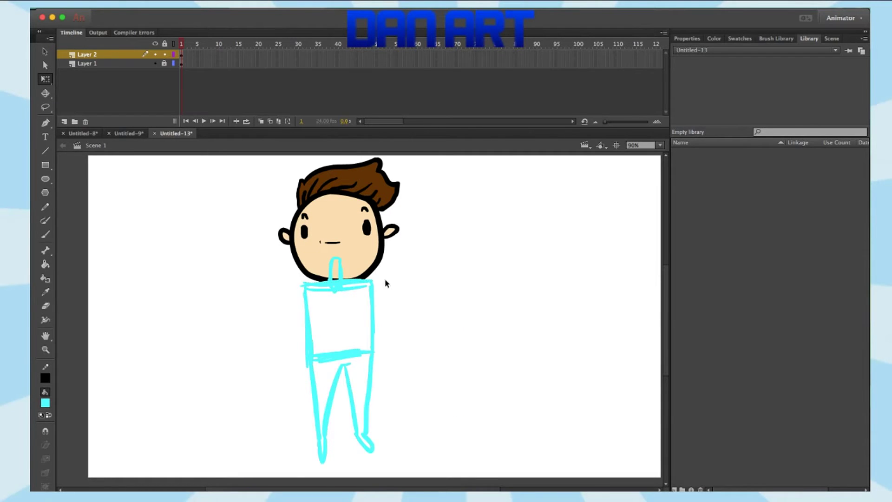
Brush both cyan arms bent at the elbows with hands on the hips
{"action": "left_click", "coordinate": [45, 234]}
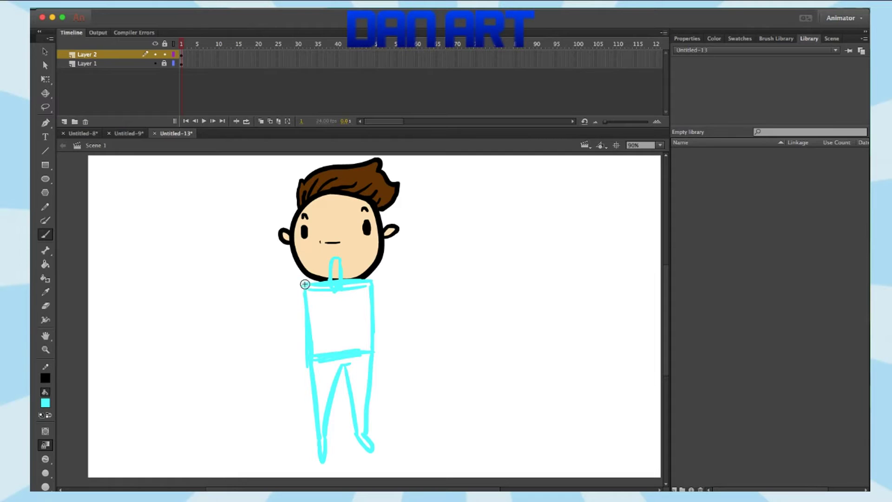
{"action": "mouse_move", "coordinate": [304, 286]}
{"action": "left_mouse_down"}
{"action": "mouse_move", "coordinate": [276, 320]}
{"action": "mouse_move", "coordinate": [310, 366]}
{"action": "left_mouse_up"}
{"action": "left_click_drag", "start_coordinate": [288, 334], "coordinate": [310, 354]}
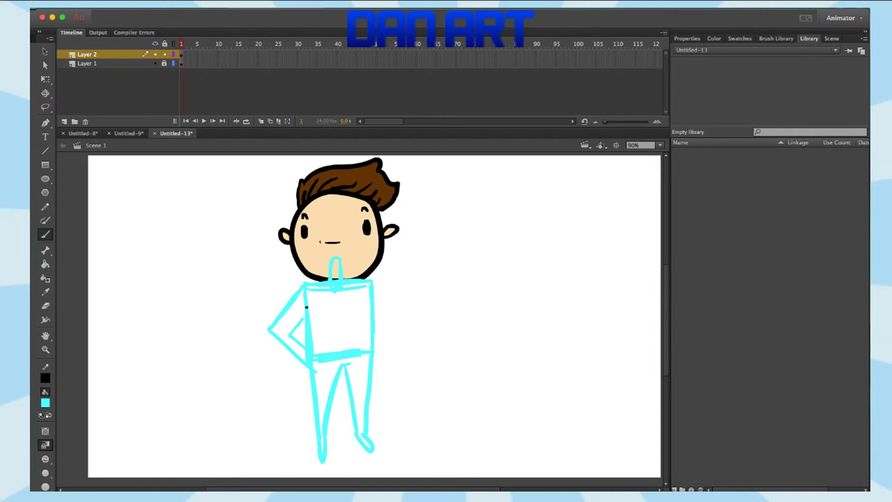
{"action": "left_click_drag", "start_coordinate": [302, 308], "coordinate": [290, 335]}
{"action": "left_click_drag", "start_coordinate": [295, 319], "coordinate": [301, 321]}
{"action": "mouse_move", "coordinate": [371, 282]}
{"action": "left_mouse_down"}
{"action": "mouse_move", "coordinate": [400, 315]}
{"action": "mouse_move", "coordinate": [382, 349]}
{"action": "left_mouse_up"}
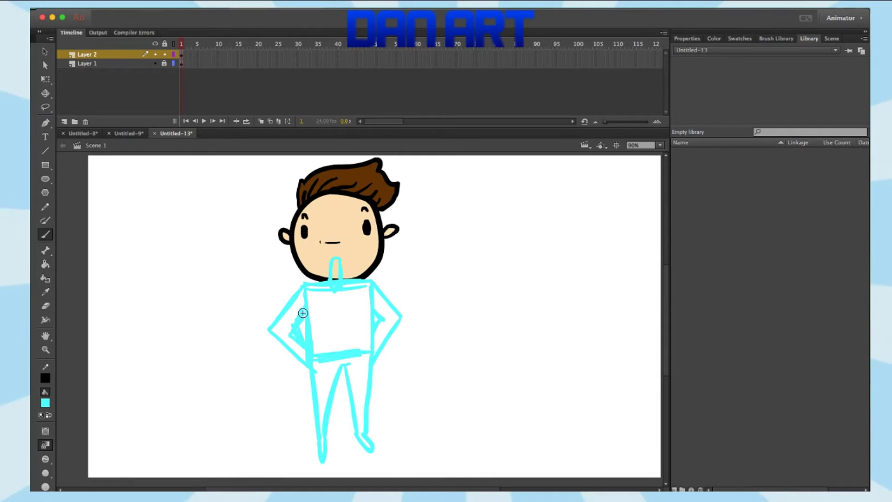
Insert a blank keyframe at frame 2 and paste the cyan body sketch in place
{"action": "right_click", "coordinate": [188, 56]}
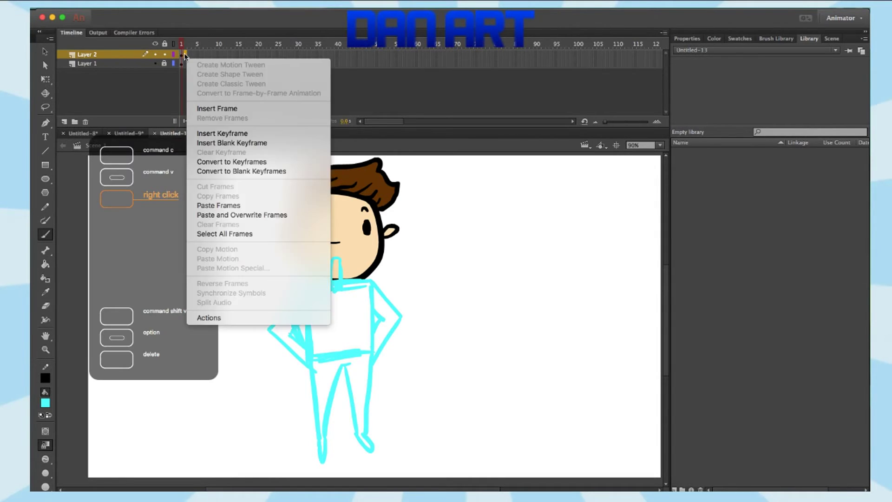
{"action": "left_click", "coordinate": [234, 141]}
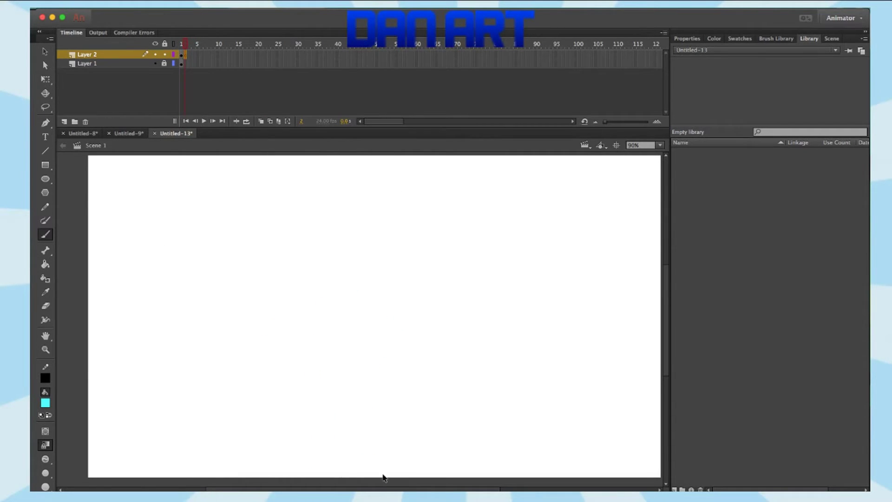
{"action": "key", "text": "ctrl+shift+v"}
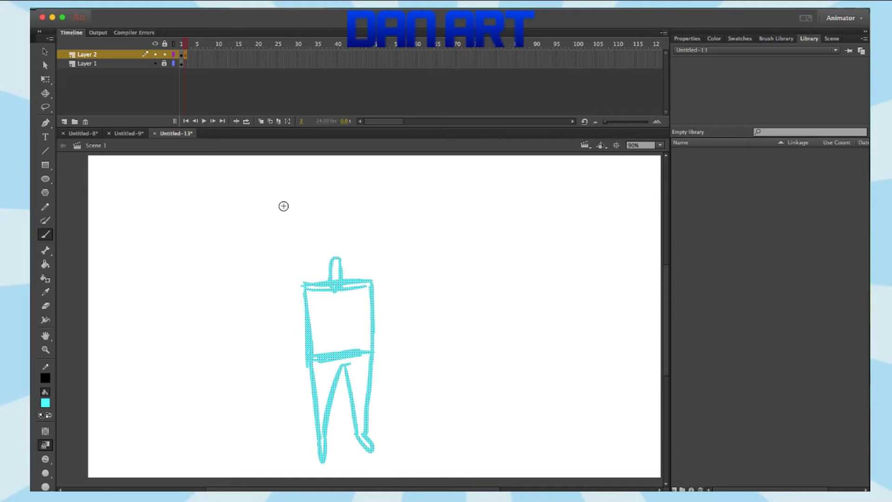
{"action": "key", "text": "ctrl+shift+a"}
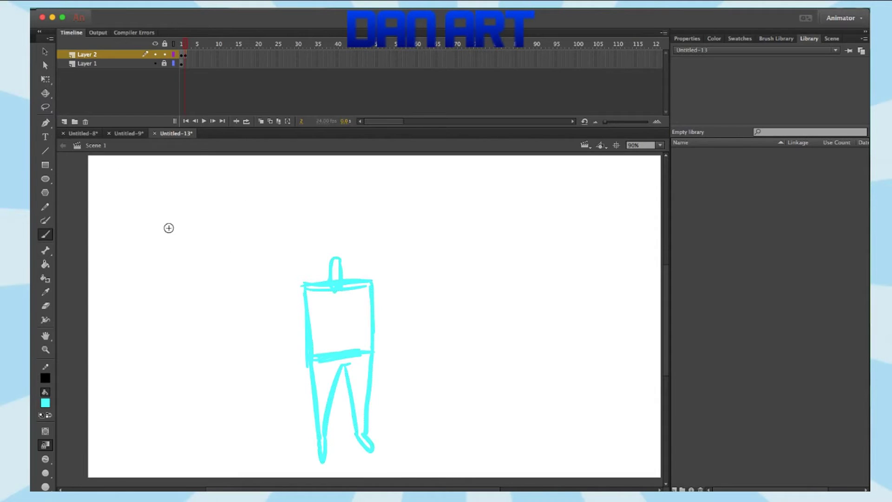
Brush both arms flung up and outward, ending in open spread hands
{"action": "mouse_move", "coordinate": [305, 283]}
{"action": "left_mouse_down"}
{"action": "mouse_move", "coordinate": [231, 266]}
{"action": "mouse_move", "coordinate": [307, 284]}
{"action": "left_mouse_up"}
{"action": "left_click_drag", "start_coordinate": [225, 274], "coordinate": [303, 306]}
{"action": "left_click_drag", "start_coordinate": [370, 281], "coordinate": [430, 250]}
{"action": "left_click_drag", "start_coordinate": [372, 311], "coordinate": [434, 255]}
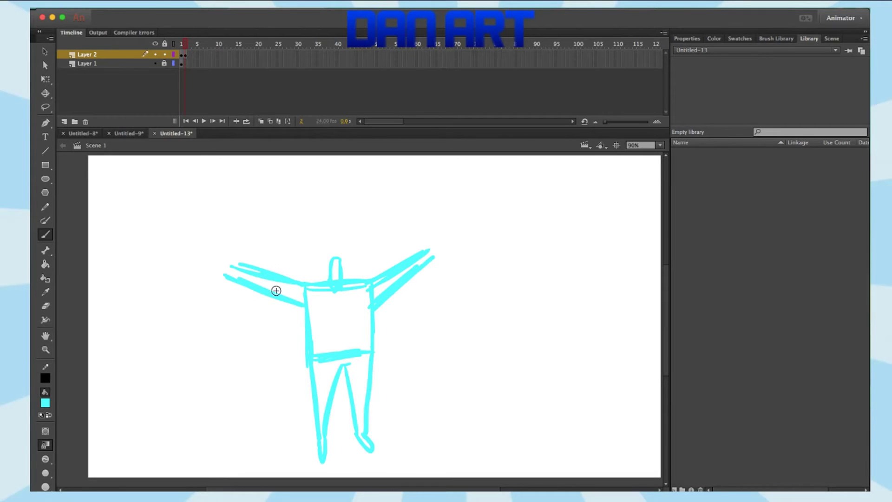
{"action": "left_click_drag", "start_coordinate": [212, 250], "coordinate": [224, 260]}
{"action": "key", "text": "ctrl+z"}
{"action": "mouse_move", "coordinate": [231, 263]}
{"action": "left_mouse_down"}
{"action": "mouse_move", "coordinate": [223, 255]}
{"action": "mouse_move", "coordinate": [210, 262]}
{"action": "mouse_move", "coordinate": [224, 274]}
{"action": "mouse_move", "coordinate": [209, 284]}
{"action": "left_mouse_up"}
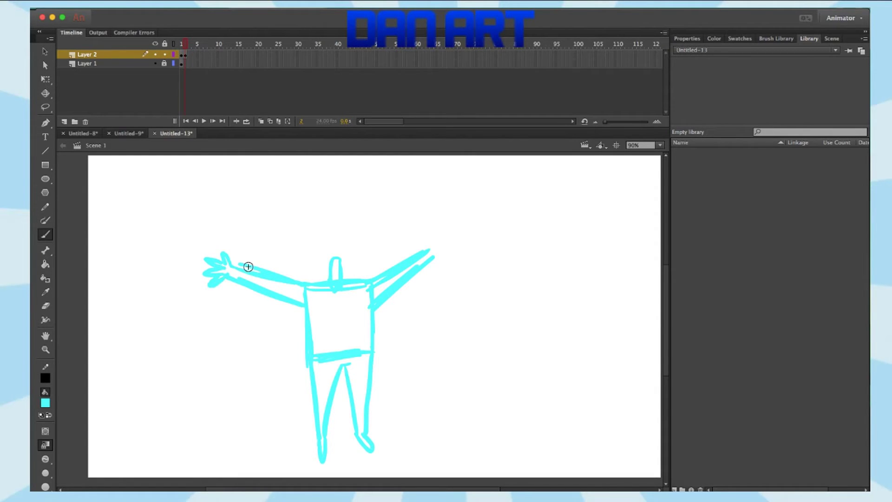
{"action": "mouse_move", "coordinate": [426, 241]}
{"action": "left_mouse_down"}
{"action": "mouse_move", "coordinate": [434, 249]}
{"action": "mouse_move", "coordinate": [453, 238]}
{"action": "mouse_move", "coordinate": [442, 256]}
{"action": "left_mouse_up"}
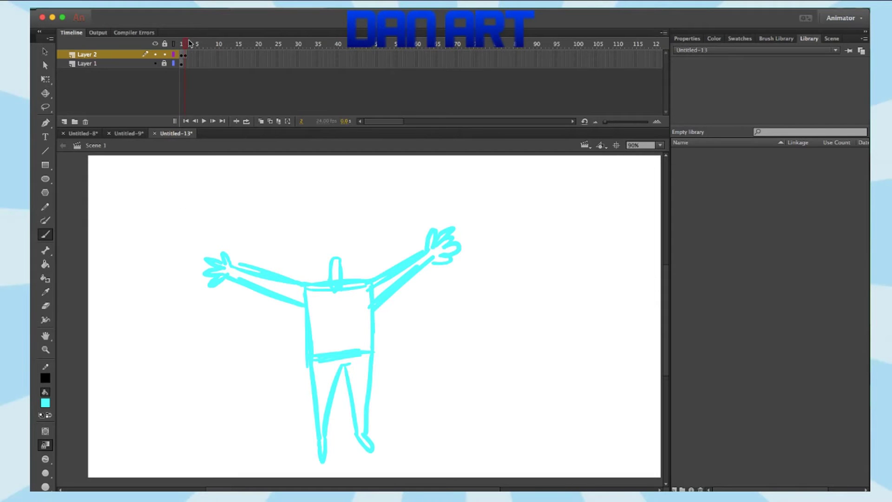
Copy frame 1's body sketch into a new blank keyframe at frame 3
{"action": "left_click", "coordinate": [188, 54]}
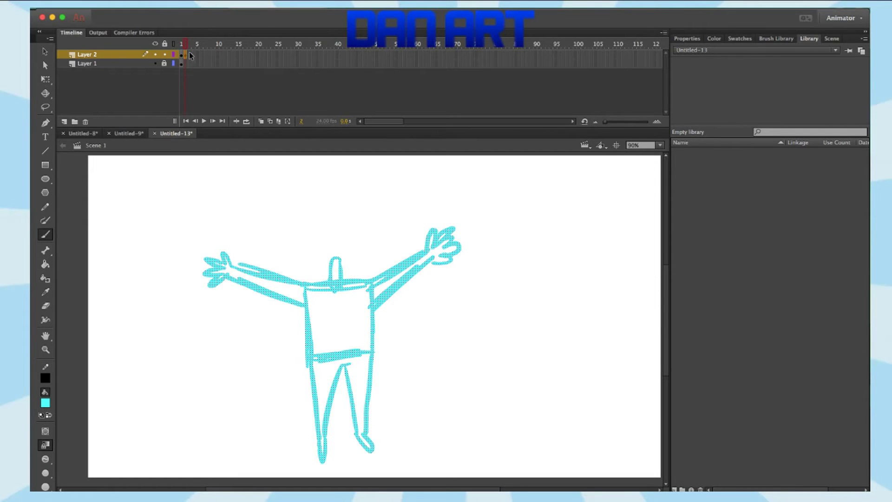
{"action": "left_click", "coordinate": [189, 55]}
{"action": "right_click", "coordinate": [190, 55]}
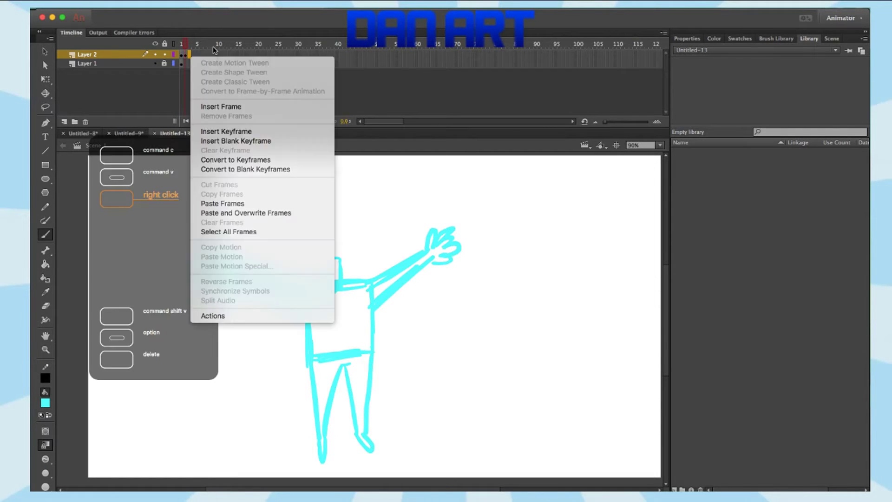
{"action": "left_click", "coordinate": [261, 139]}
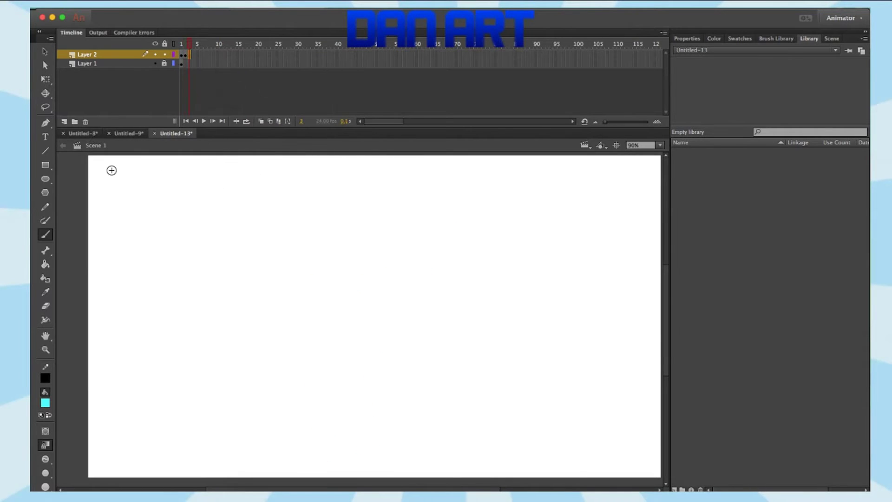
{"action": "key", "text": "ctrl+shift+v"}
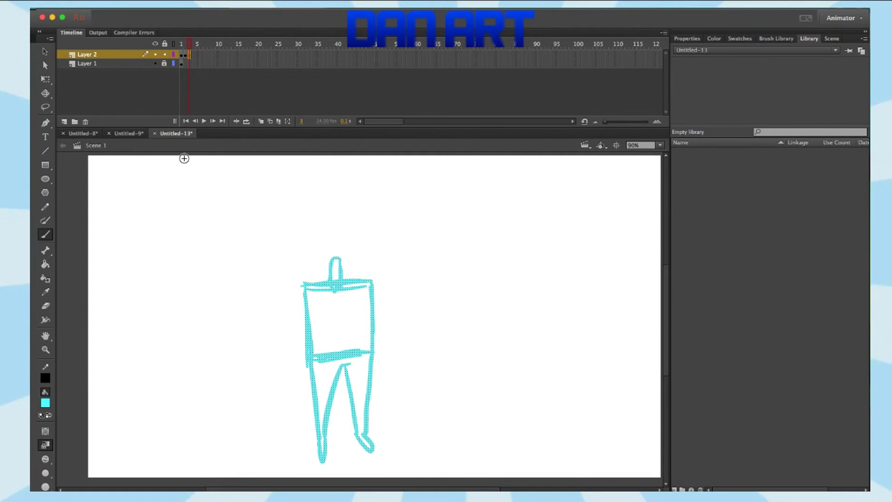
{"action": "key", "text": "ctrl+shift+a"}
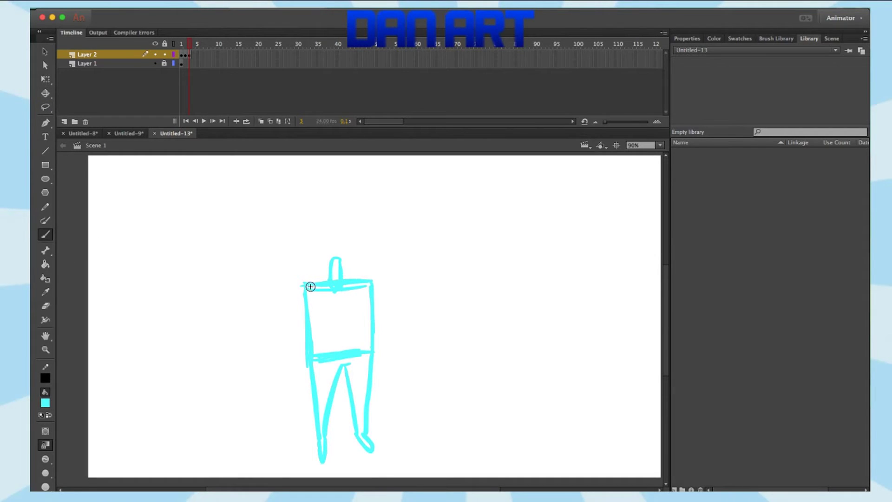
Brush a new left arm bent down along the side toward the hip
{"action": "mouse_move", "coordinate": [303, 280]}
{"action": "left_mouse_down"}
{"action": "mouse_move", "coordinate": [286, 313]}
{"action": "mouse_move", "coordinate": [327, 343]}
{"action": "left_mouse_up"}
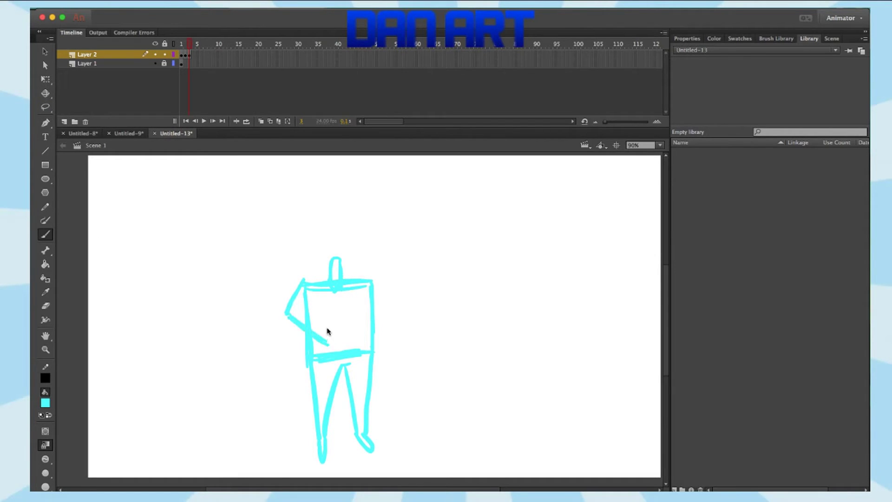
{"action": "left_click_drag", "start_coordinate": [304, 315], "coordinate": [332, 331]}
{"action": "left_click_drag", "start_coordinate": [303, 319], "coordinate": [302, 301]}
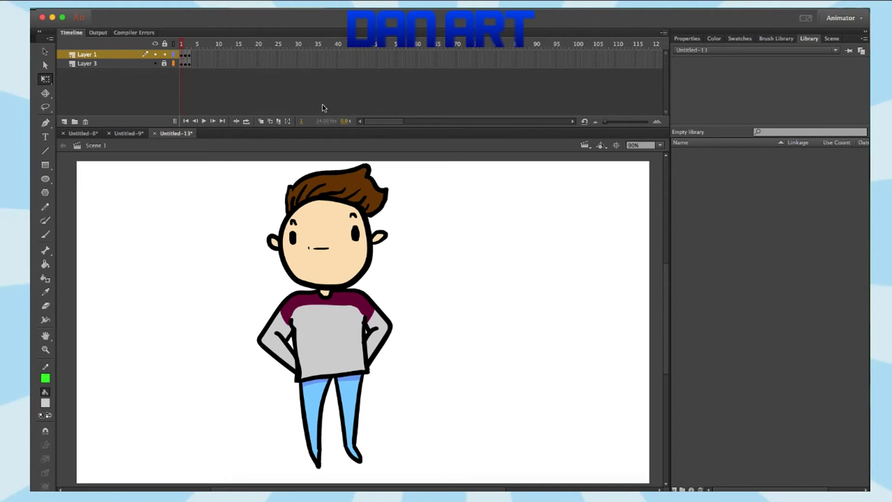
Play the three-pose animation, rewind to frame 1, and marquee-select the head
{"action": "key", "text": "Return"}
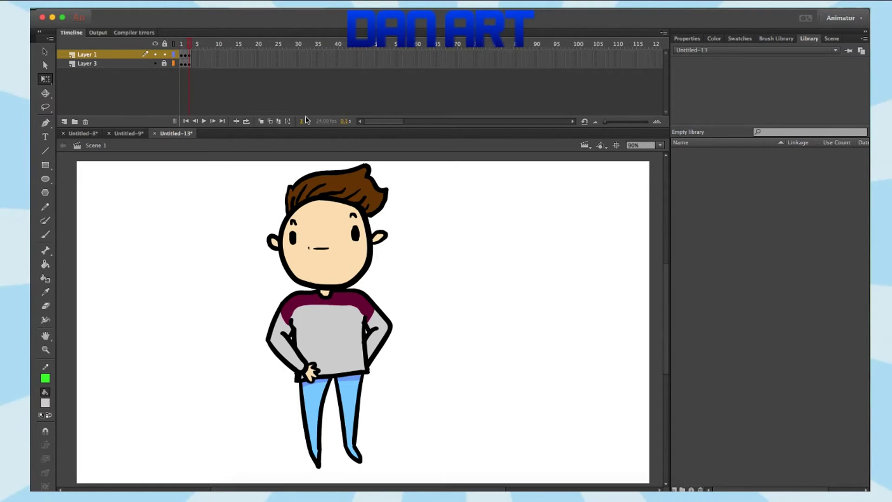
{"action": "left_click_drag", "start_coordinate": [190, 53], "coordinate": [181, 54]}
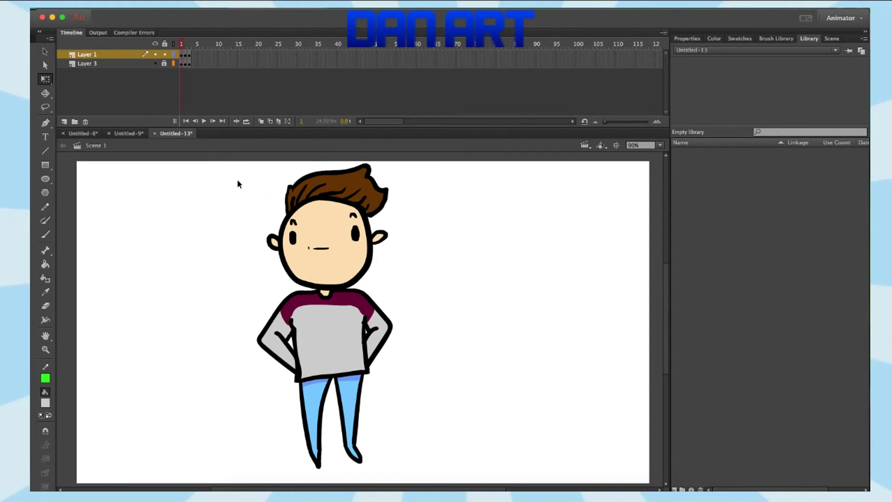
{"action": "left_click_drag", "start_coordinate": [203, 184], "coordinate": [465, 478]}
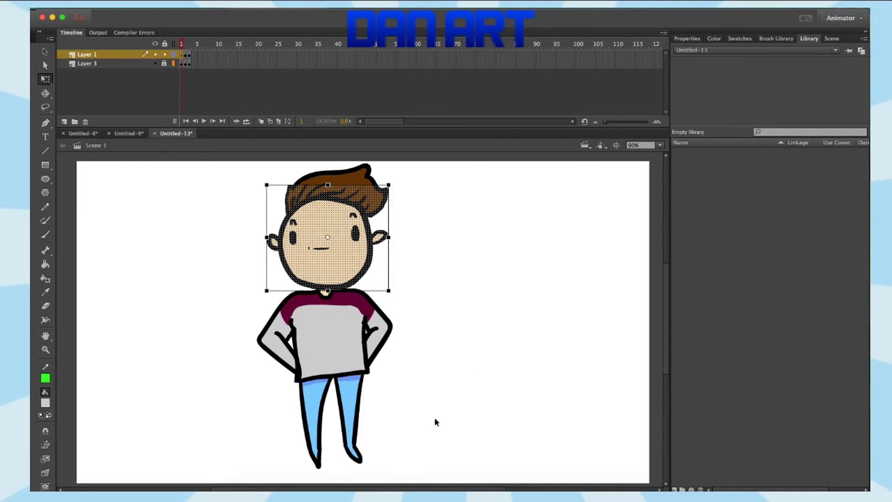
Convert the coloured body drawing on Layer 3 into a symbol named BODY 1
{"action": "left_click", "coordinate": [399, 189]}
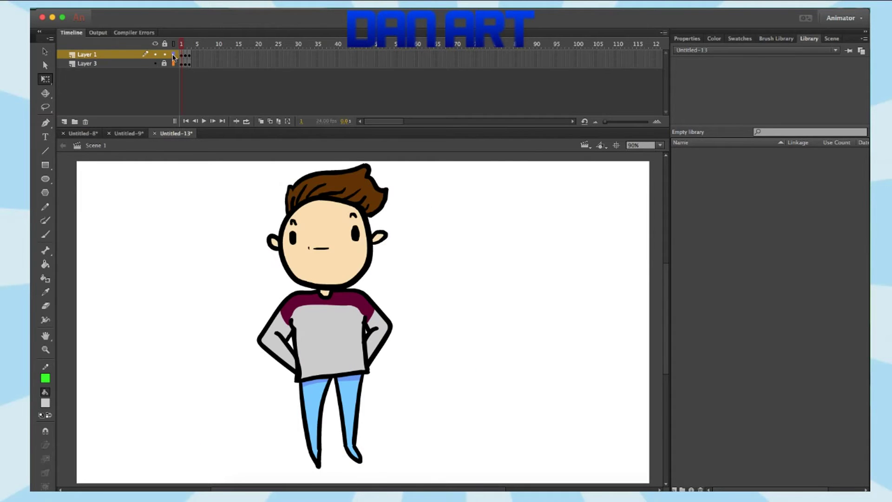
{"action": "left_click", "coordinate": [133, 64]}
{"action": "left_click", "coordinate": [214, 3]}
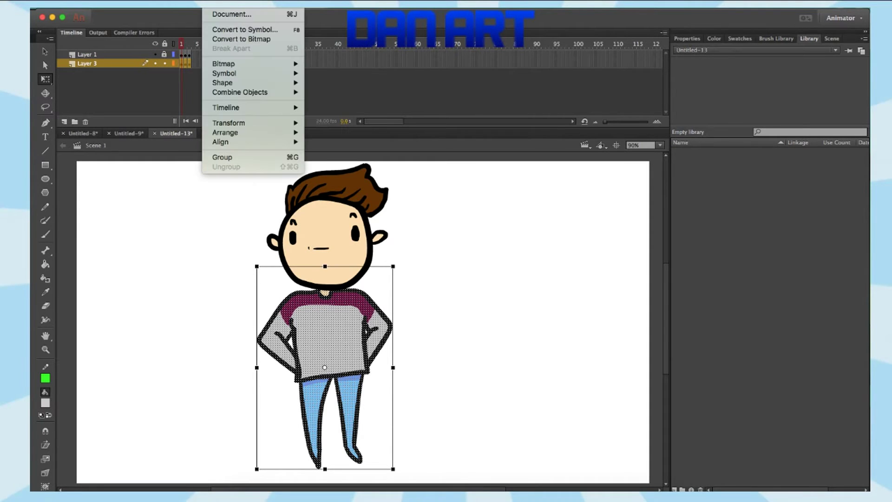
{"action": "left_click", "coordinate": [248, 31]}
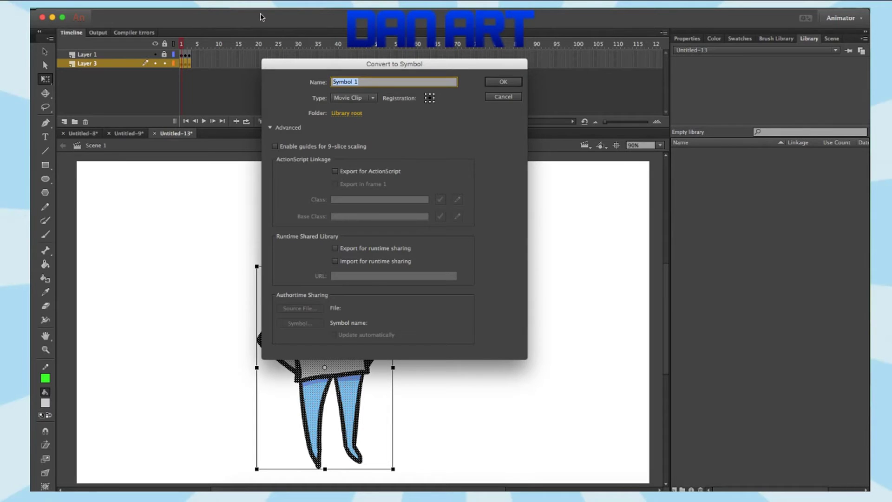
{"action": "type", "text": "BODY"}
{"action": "key", "text": "Return"}
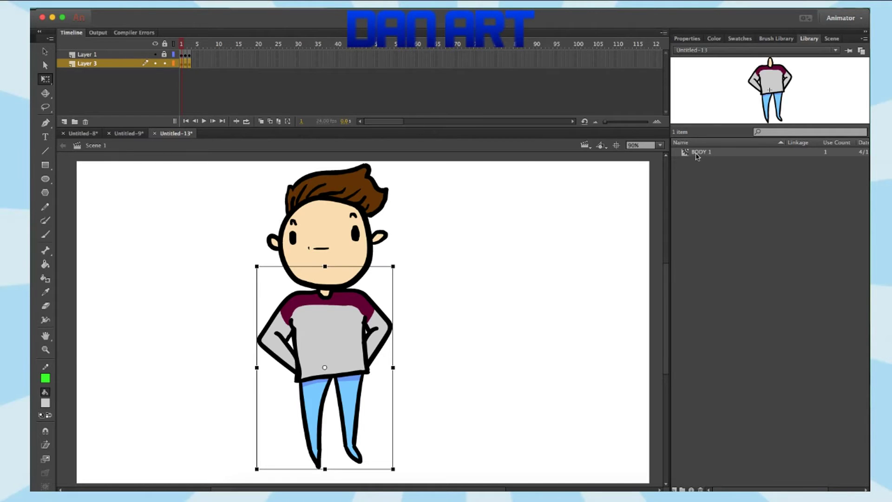
Convert the frame 2 arms-raised body into a symbol named BODY 2
{"action": "left_click", "coordinate": [216, 4]}
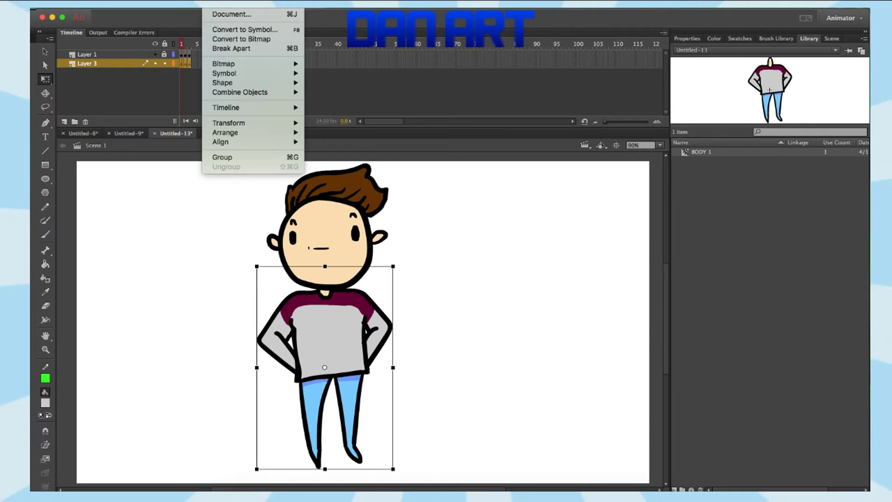
{"action": "left_click", "coordinate": [160, 314]}
{"action": "left_click", "coordinate": [191, 239]}
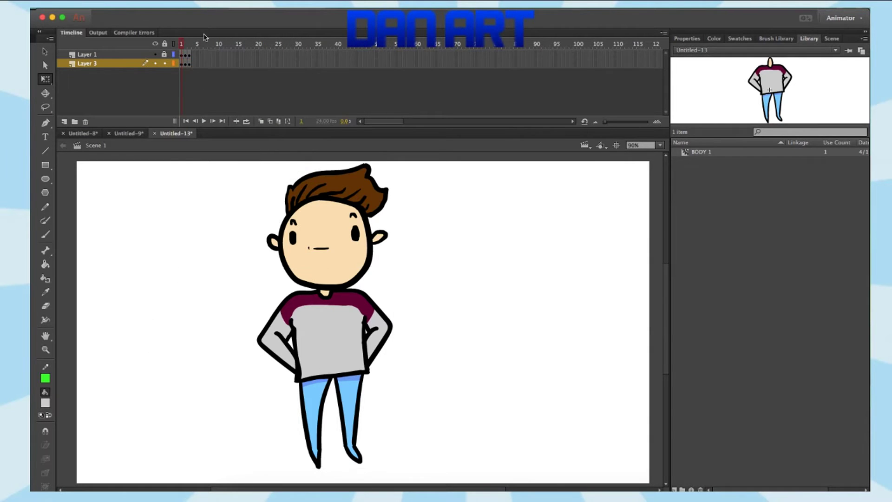
{"action": "left_click_drag", "start_coordinate": [182, 47], "coordinate": [186, 47]}
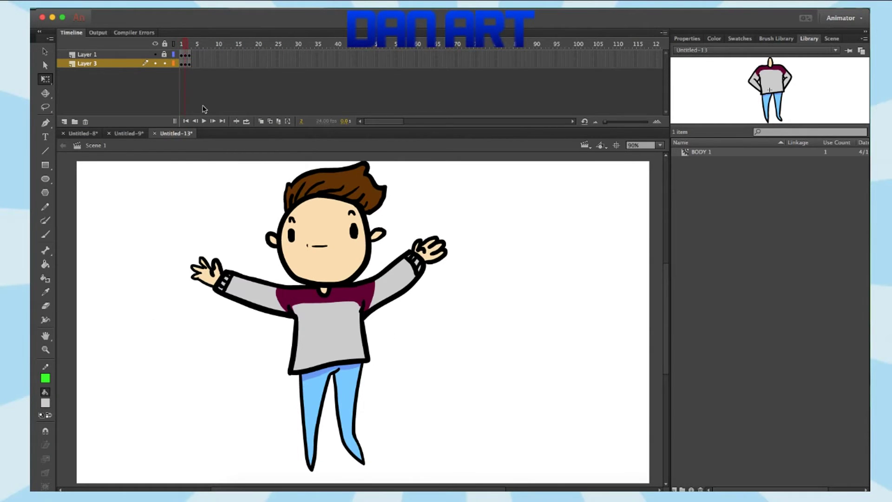
{"action": "left_click_drag", "start_coordinate": [164, 185], "coordinate": [496, 486]}
{"action": "left_click", "coordinate": [219, 3]}
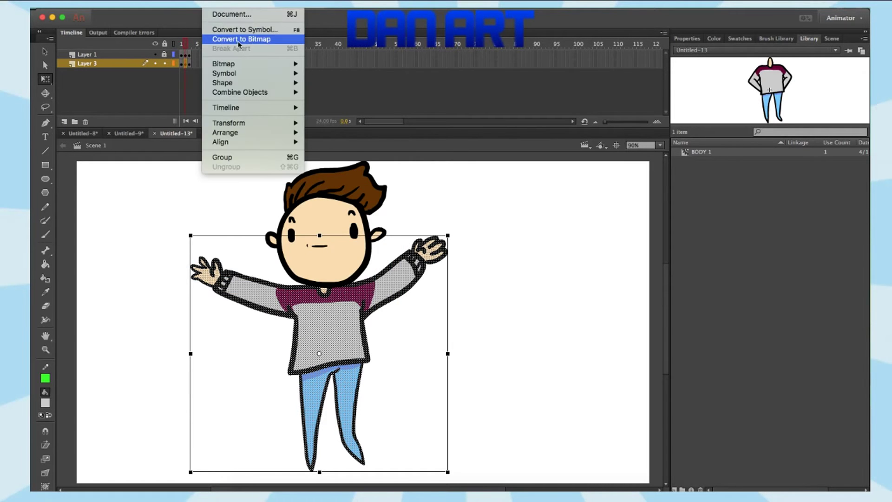
{"action": "key", "text": "Escape"}
{"action": "key", "text": "F8"}
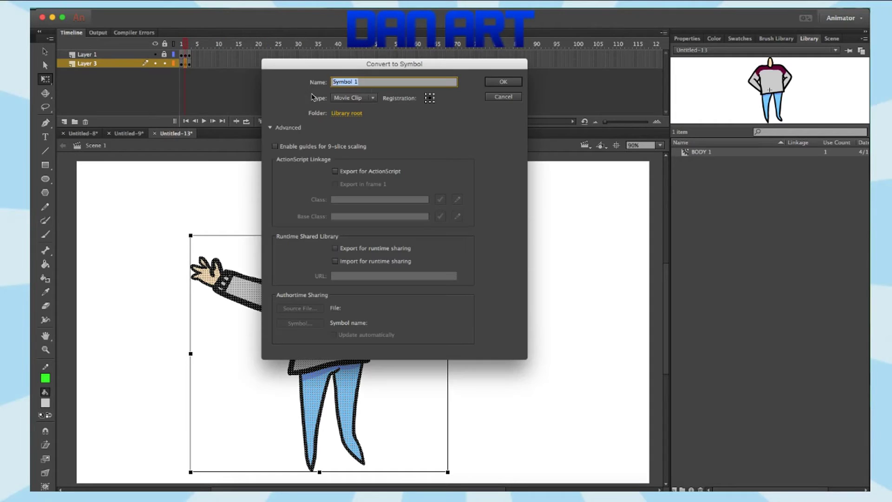
{"action": "type", "text": "BODY 2"}
{"action": "key", "text": "Return"}
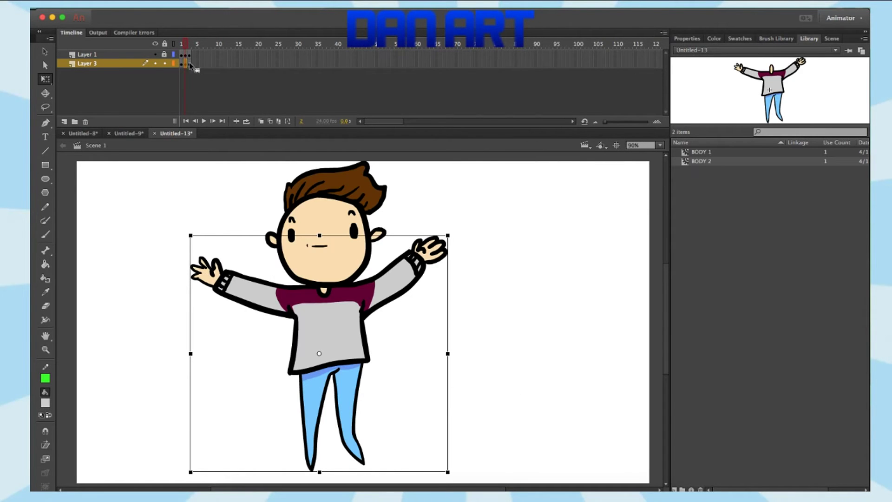
Convert the frame 3 body into a symbol named BODY 3
{"action": "left_click", "coordinate": [189, 64]}
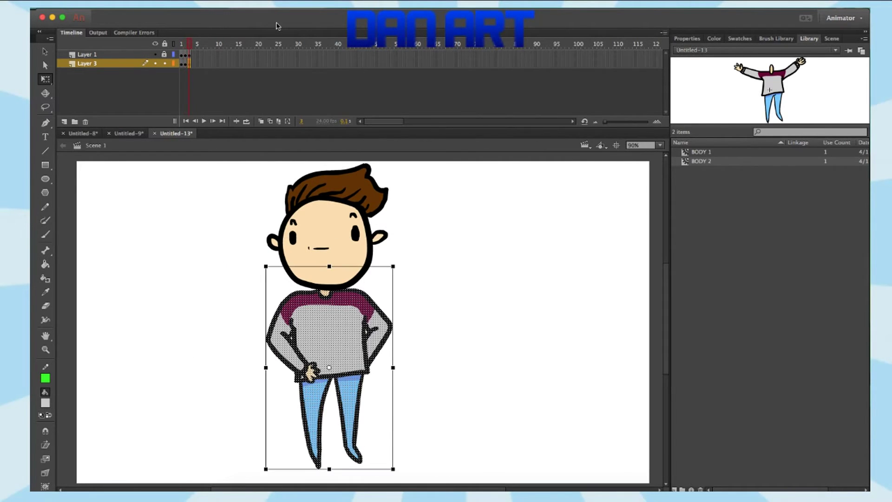
{"action": "left_click", "coordinate": [209, 4]}
{"action": "left_click", "coordinate": [253, 29]}
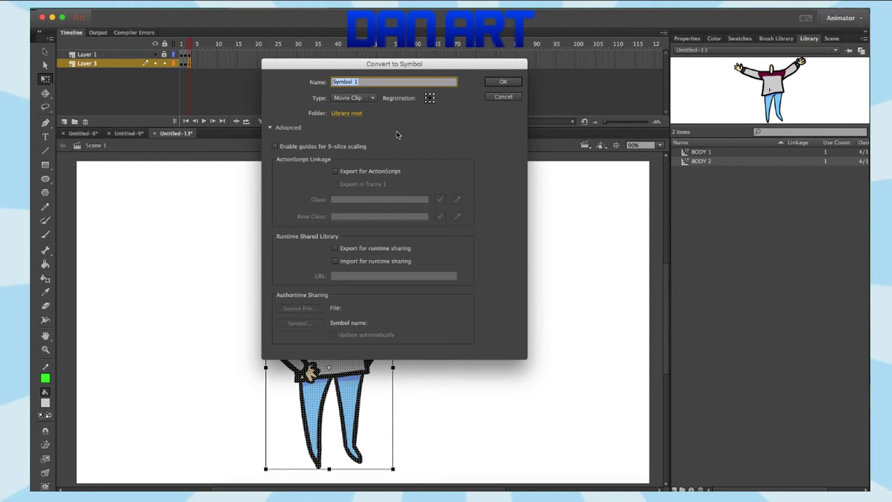
{"action": "key", "text": "BackSpace"}
{"action": "type", "text": "BODY 3"}
{"action": "key", "text": "Return"}
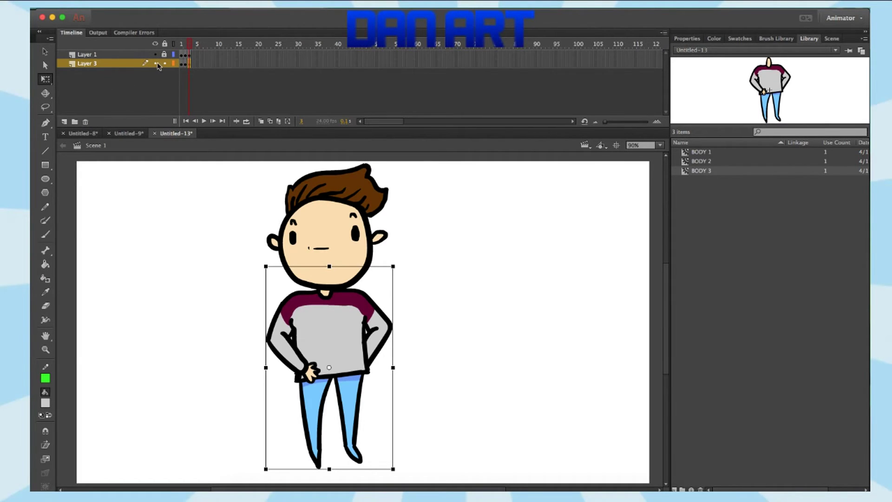
Replace Layer 3 with a new layer holding BODY 1 at frame 1, stacked below the head
{"action": "left_click", "coordinate": [85, 121]}
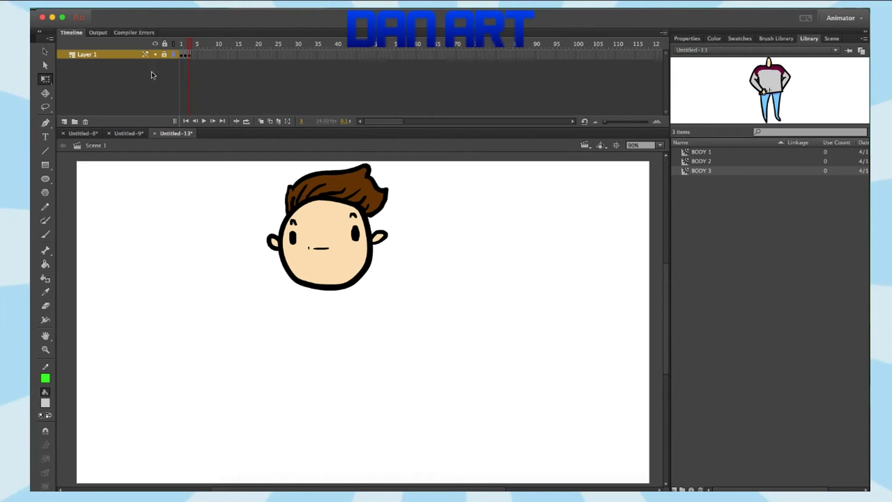
{"action": "left_click", "coordinate": [65, 123]}
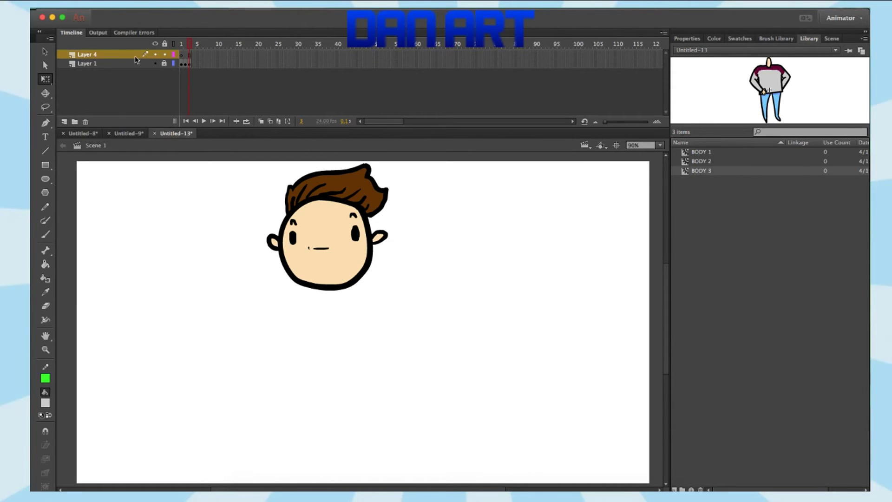
{"action": "left_click_drag", "start_coordinate": [190, 53], "coordinate": [181, 54]}
{"action": "left_click", "coordinate": [708, 152]}
{"action": "mouse_move", "coordinate": [489, 233]}
{"action": "left_mouse_down"}
{"action": "mouse_move", "coordinate": [318, 344]}
{"action": "mouse_move", "coordinate": [337, 360]}
{"action": "left_mouse_up"}
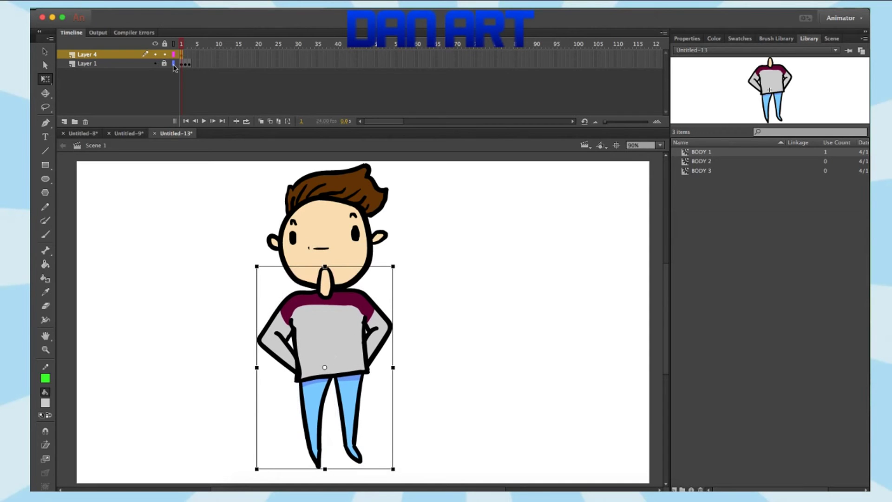
{"action": "left_click_drag", "start_coordinate": [132, 58], "coordinate": [133, 102]}
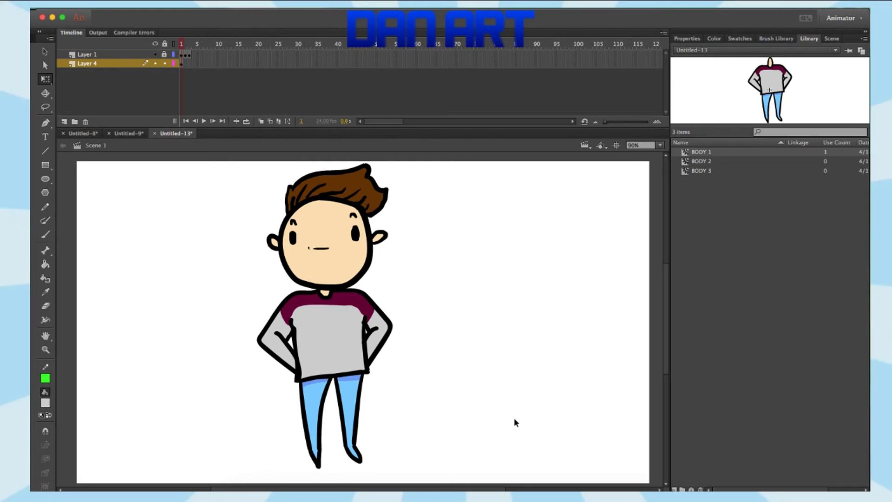
Add a blank keyframe at frame 5 and place BODY 2 there using onion skin
{"action": "left_click_drag", "start_coordinate": [184, 45], "coordinate": [189, 44]}
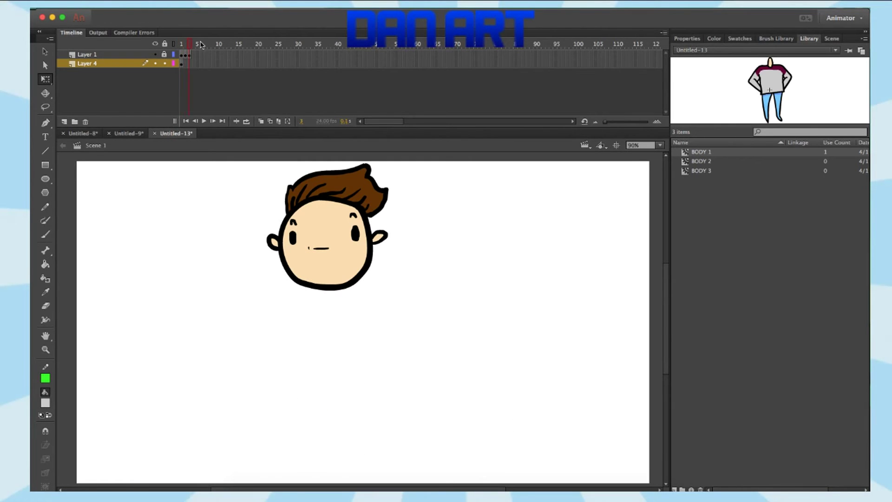
{"action": "left_click", "coordinate": [201, 63]}
{"action": "right_click", "coordinate": [203, 65]}
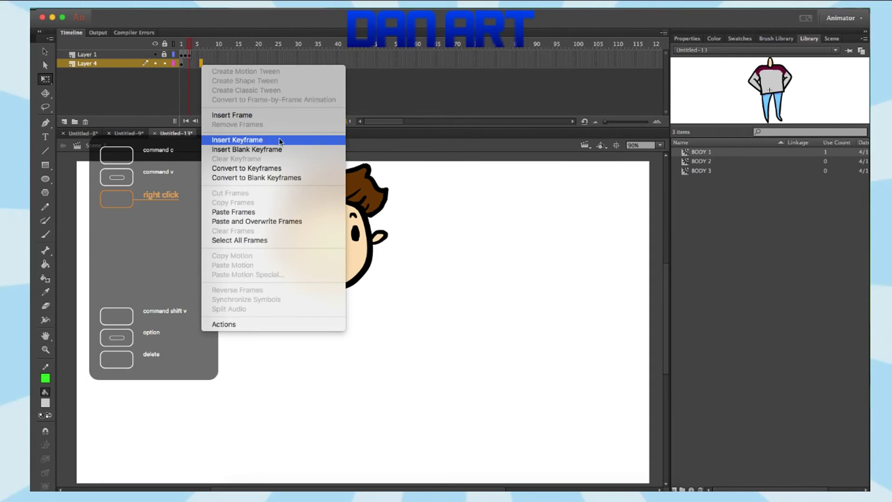
{"action": "left_click", "coordinate": [279, 149]}
{"action": "left_click", "coordinate": [727, 164]}
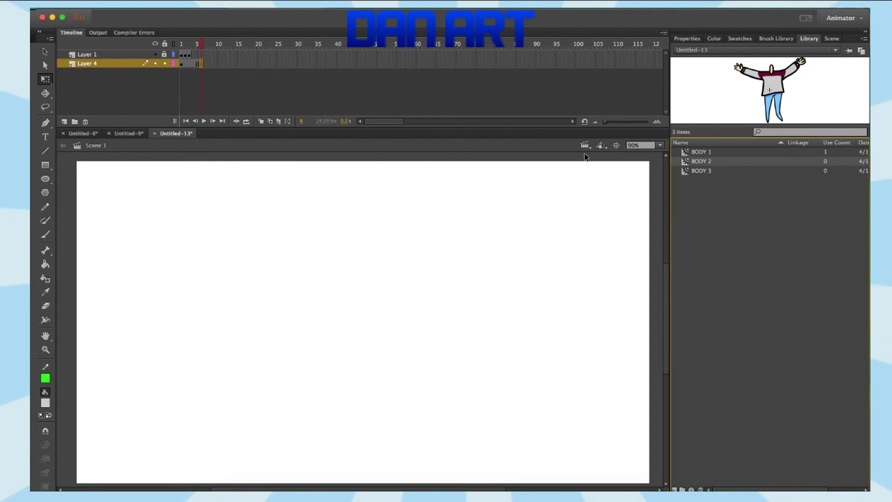
{"action": "left_click", "coordinate": [261, 121]}
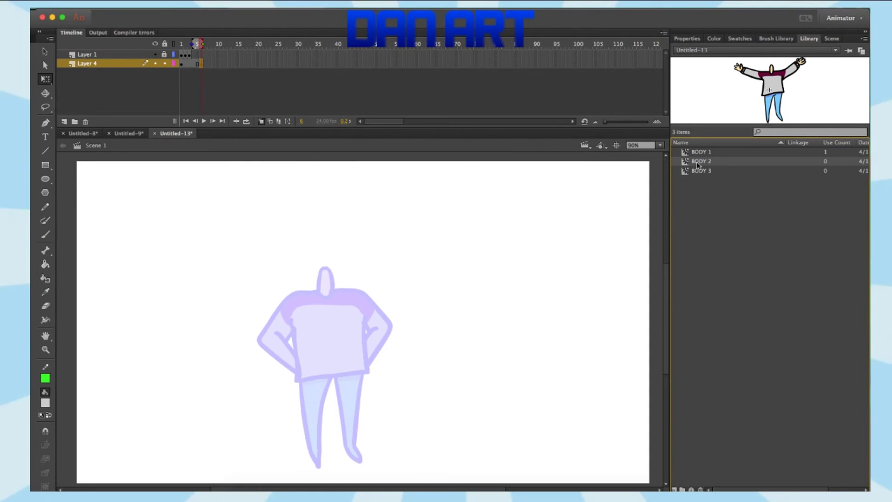
{"action": "mouse_move", "coordinate": [699, 161]}
{"action": "left_mouse_down"}
{"action": "mouse_move", "coordinate": [350, 368]}
{"action": "mouse_move", "coordinate": [330, 356]}
{"action": "mouse_move", "coordinate": [342, 356]}
{"action": "left_mouse_up"}
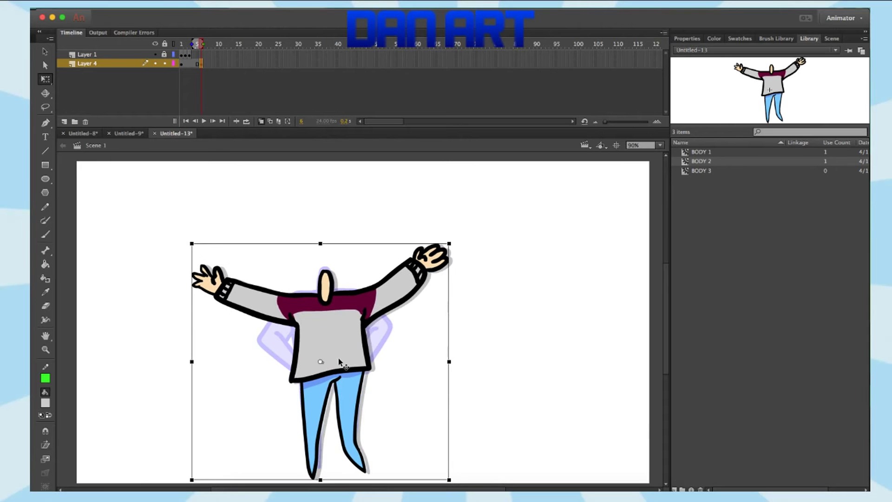
Insert an empty keyframe at frame 10 on the body layer
{"action": "left_click", "coordinate": [530, 288]}
{"action": "left_click", "coordinate": [218, 64]}
{"action": "key", "text": "alt+shift+o"}
{"action": "right_click", "coordinate": [218, 64]}
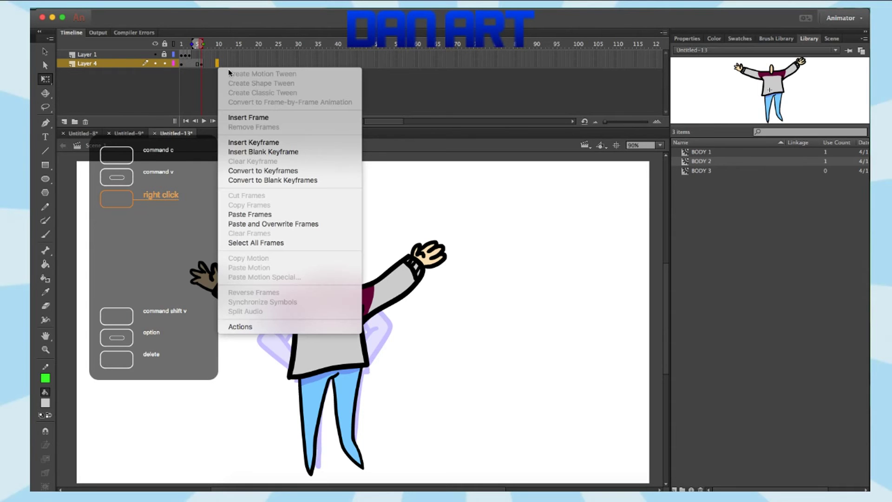
{"action": "left_click", "coordinate": [300, 151]}
Place BODY 1 at frame 10 and BODY 3 in a new blank keyframe at frame 18
{"action": "left_click", "coordinate": [706, 152]}
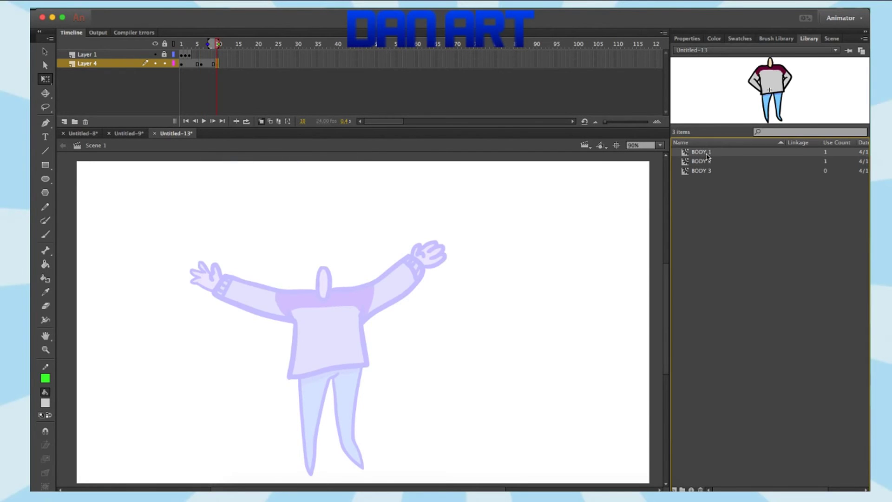
{"action": "left_click_drag", "start_coordinate": [686, 160], "coordinate": [332, 367]}
{"action": "left_click", "coordinate": [424, 285]}
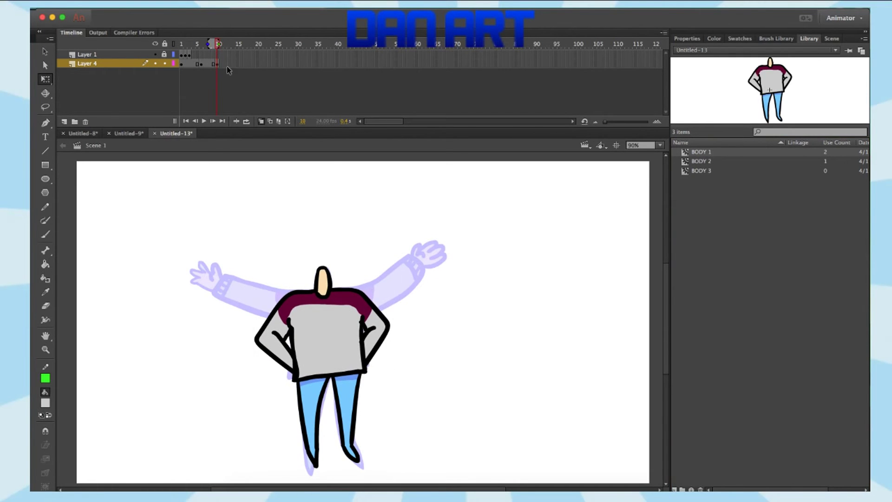
{"action": "left_click", "coordinate": [248, 64]}
{"action": "right_click", "coordinate": [250, 64]}
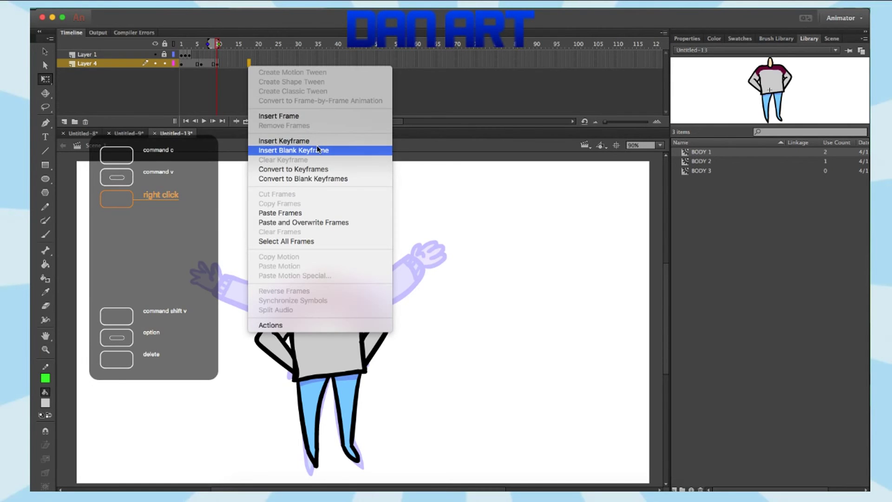
{"action": "left_click", "coordinate": [520, 147]}
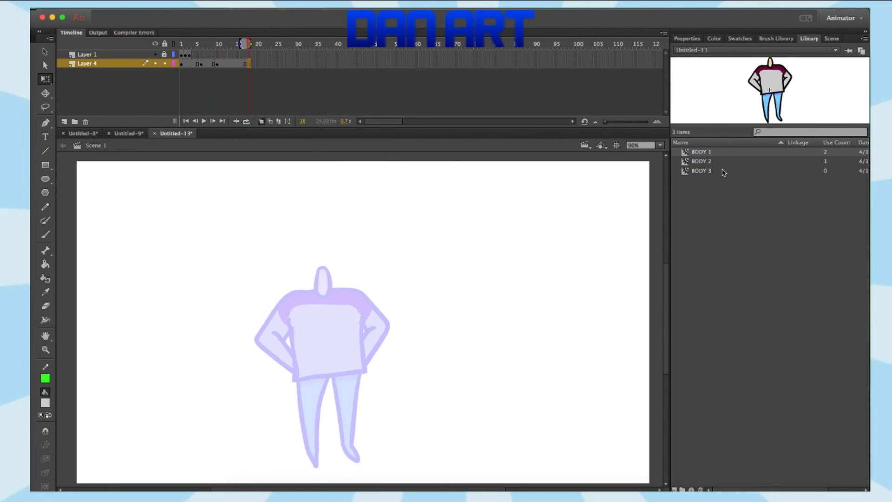
{"action": "mouse_move", "coordinate": [720, 174]}
{"action": "left_mouse_down"}
{"action": "mouse_move", "coordinate": [339, 331]}
{"action": "mouse_move", "coordinate": [342, 362]}
{"action": "mouse_move", "coordinate": [364, 365]}
{"action": "left_mouse_up"}
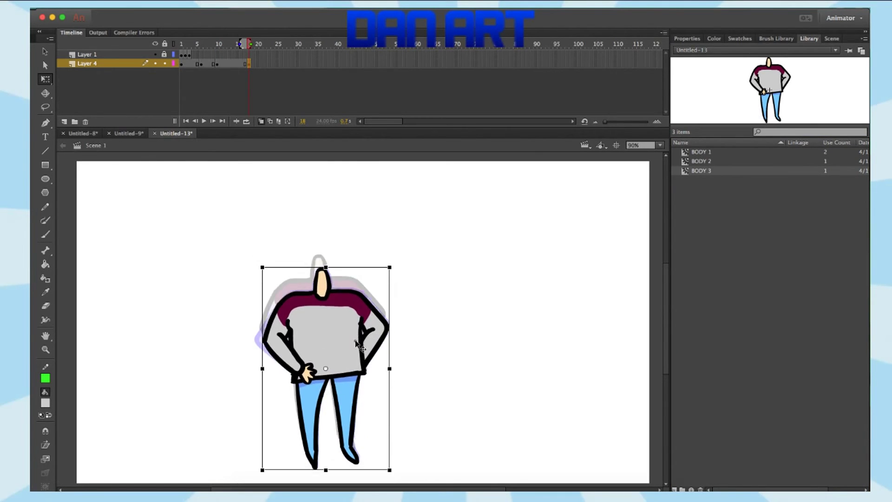
{"action": "left_click", "coordinate": [382, 235]}
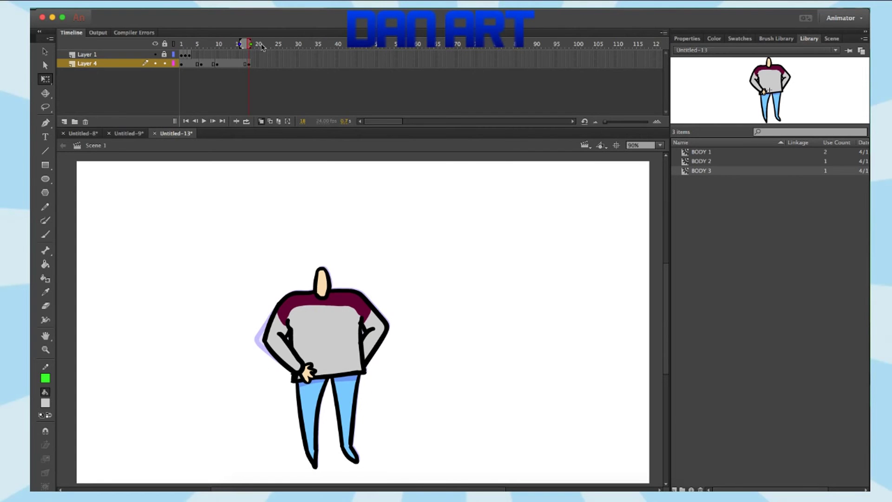
Rewind to frame 1 and play back the body pose swaps
{"action": "left_click_drag", "start_coordinate": [257, 46], "coordinate": [184, 47]}
{"action": "left_click", "coordinate": [204, 121]}
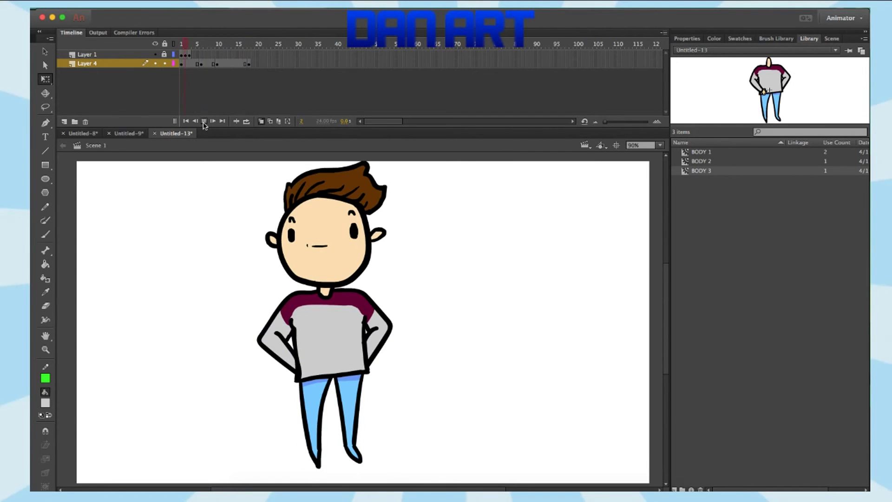
{"action": "left_click", "coordinate": [249, 55]}
{"action": "right_click", "coordinate": [249, 55]}
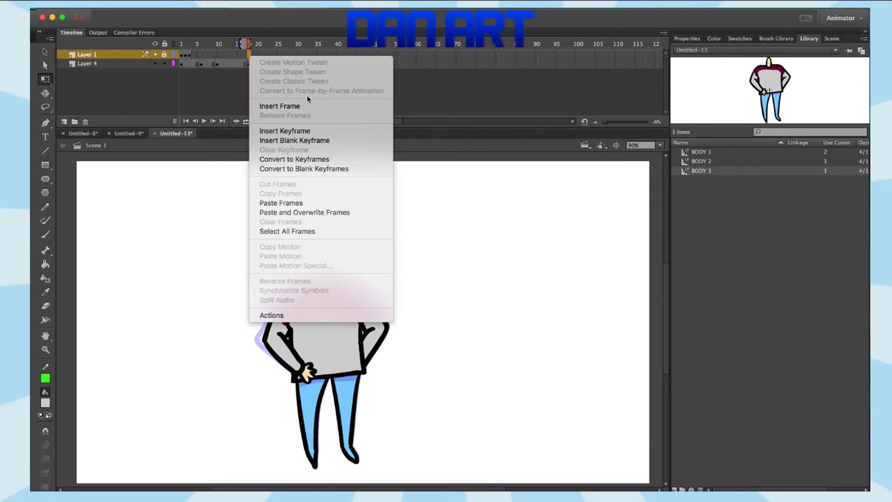
{"action": "left_click", "coordinate": [319, 130]}
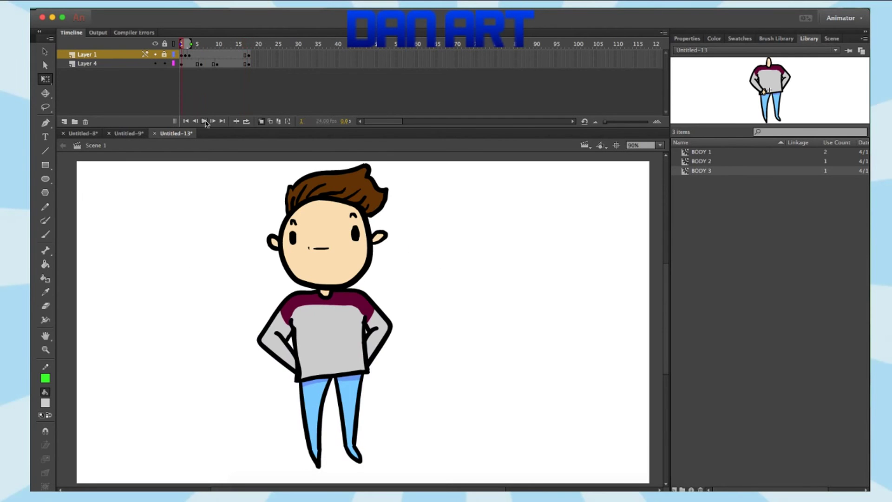
{"action": "left_click", "coordinate": [205, 121]}
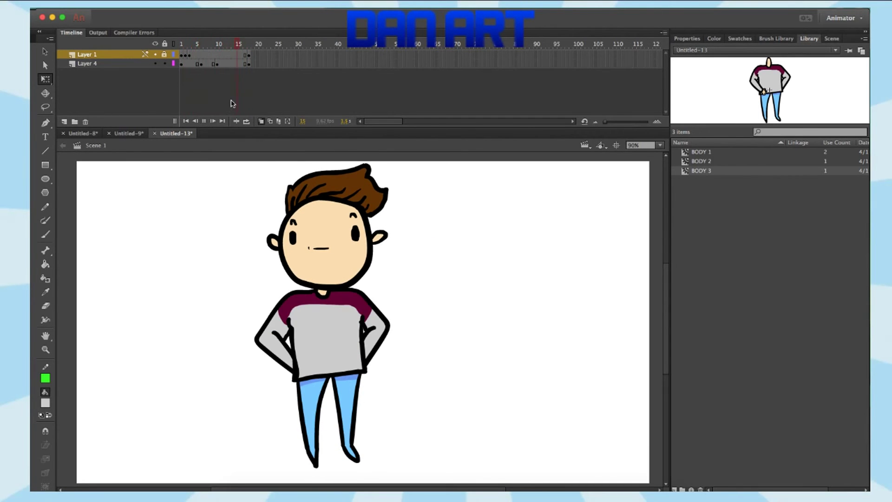
{"action": "left_click", "coordinate": [182, 63]}
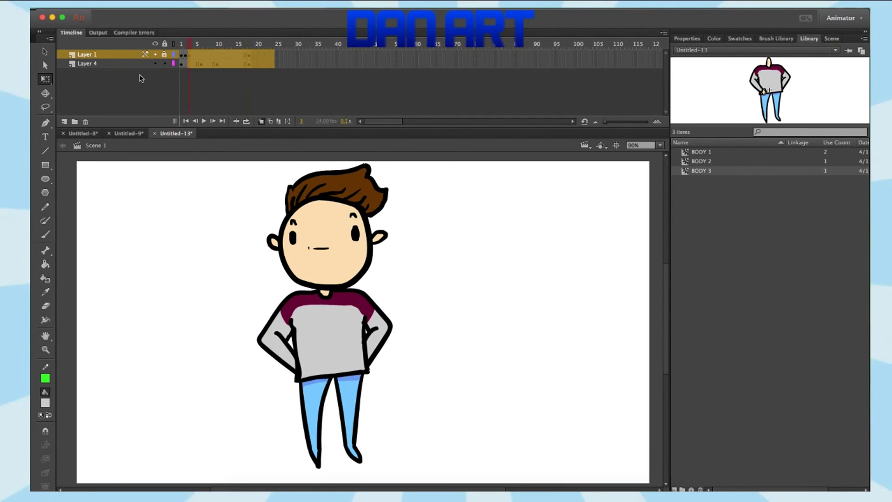
{"action": "mouse_move", "coordinate": [208, 48]}
{"action": "left_mouse_down"}
{"action": "mouse_move", "coordinate": [164, 51]}
{"action": "mouse_move", "coordinate": [198, 45]}
{"action": "left_mouse_up"}
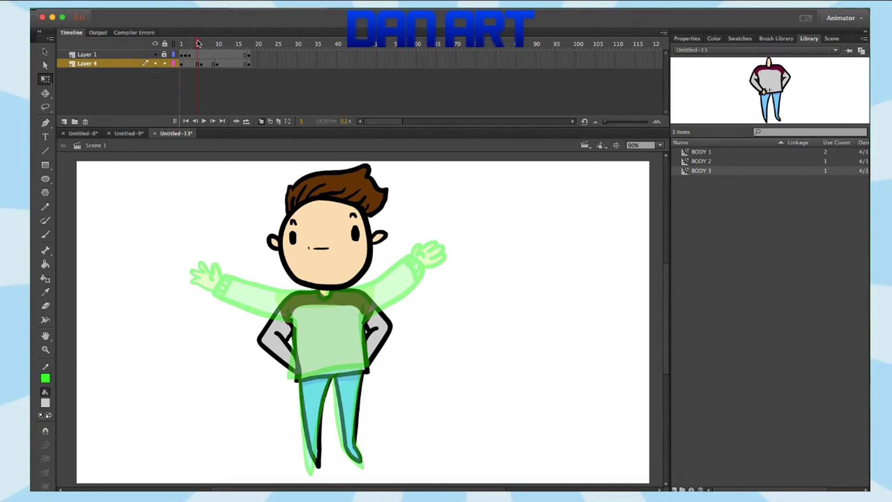
Add a body keyframe at frame 5 and move the body's pivot down to its base
{"action": "right_click", "coordinate": [198, 64]}
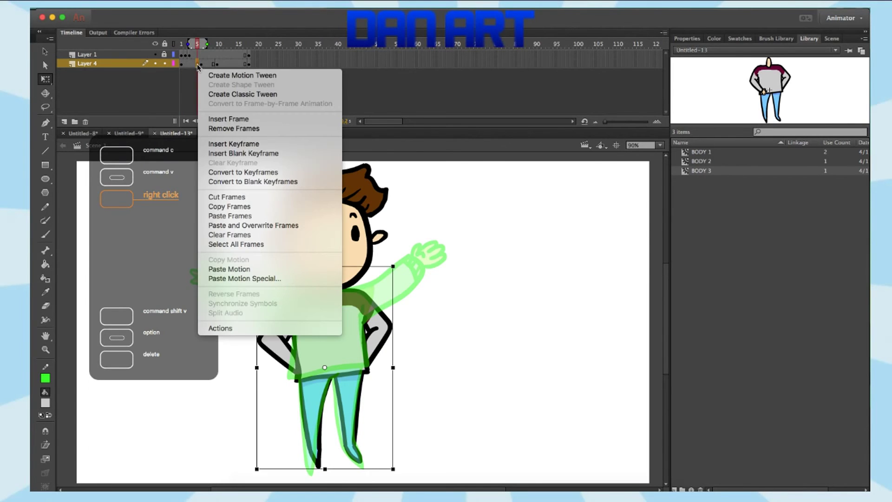
{"action": "left_click", "coordinate": [270, 144]}
{"action": "left_click", "coordinate": [198, 44]}
{"action": "left_click_drag", "start_coordinate": [197, 42], "coordinate": [197, 43]}
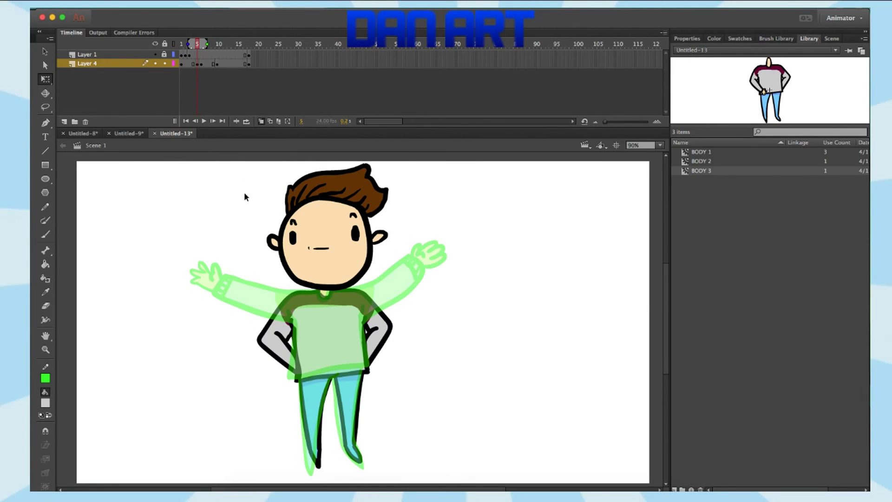
{"action": "left_click_drag", "start_coordinate": [245, 203], "coordinate": [419, 471]}
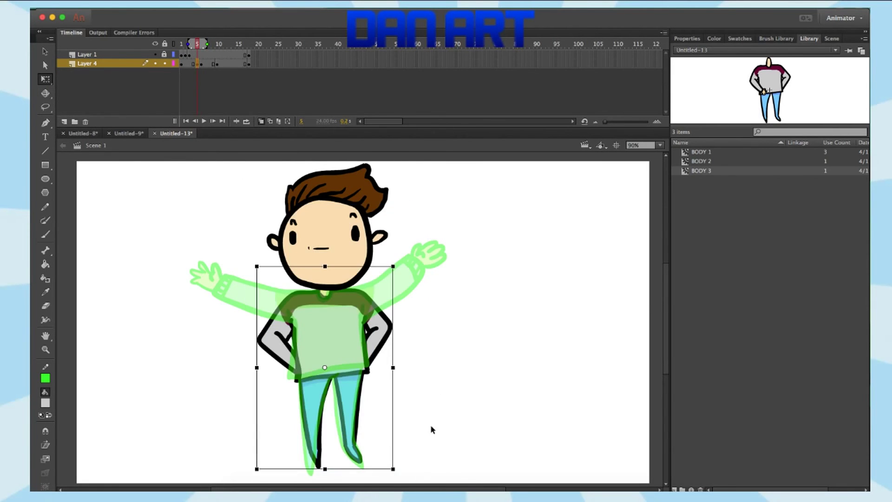
{"action": "left_click_drag", "start_coordinate": [325, 366], "coordinate": [322, 469]}
{"action": "left_click", "coordinate": [211, 198]}
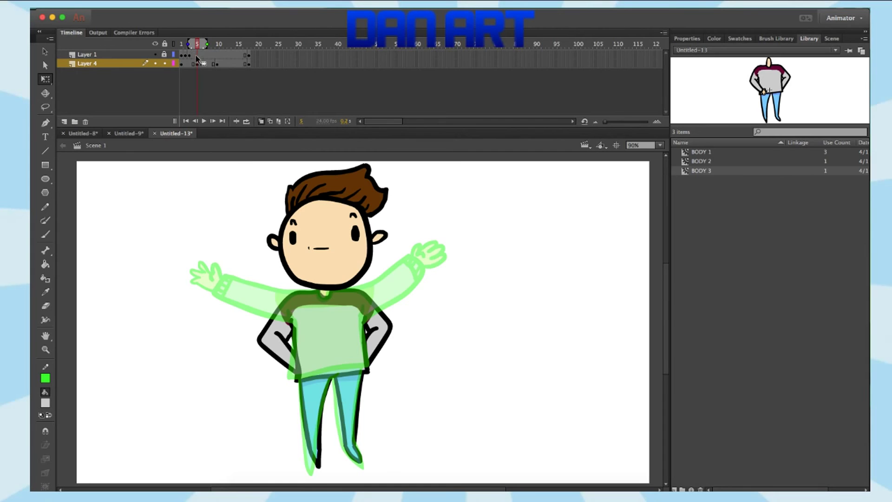
{"action": "left_click_drag", "start_coordinate": [187, 62], "coordinate": [197, 62]}
Add a head keyframe at frame 5, pivot it at the feet, and stretch the head about 20 px taller
{"action": "right_click", "coordinate": [198, 55]}
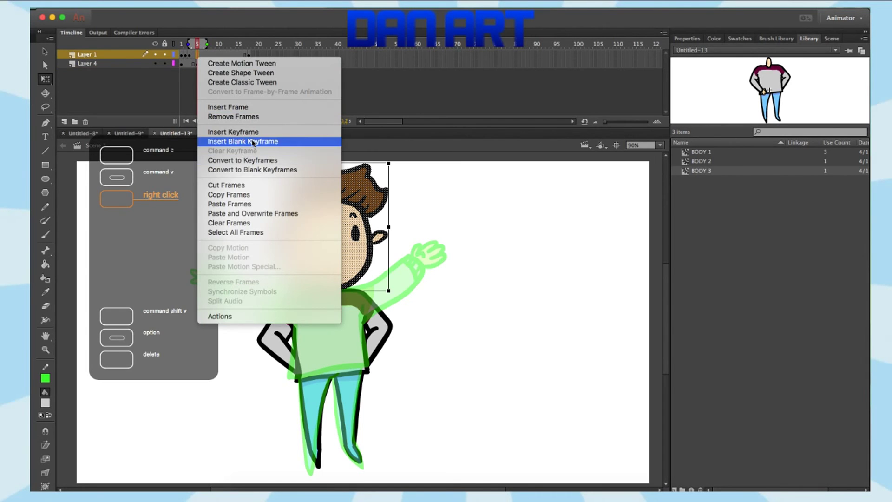
{"action": "left_click", "coordinate": [254, 133]}
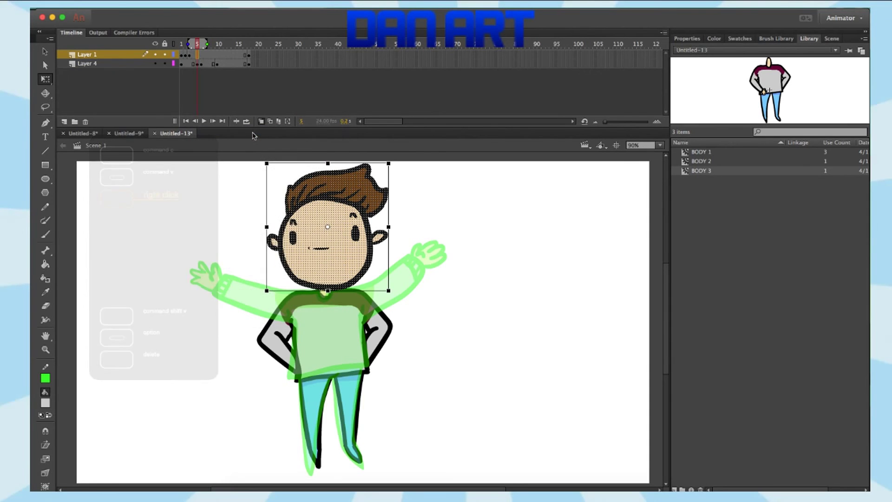
{"action": "left_click_drag", "start_coordinate": [233, 160], "coordinate": [428, 475]}
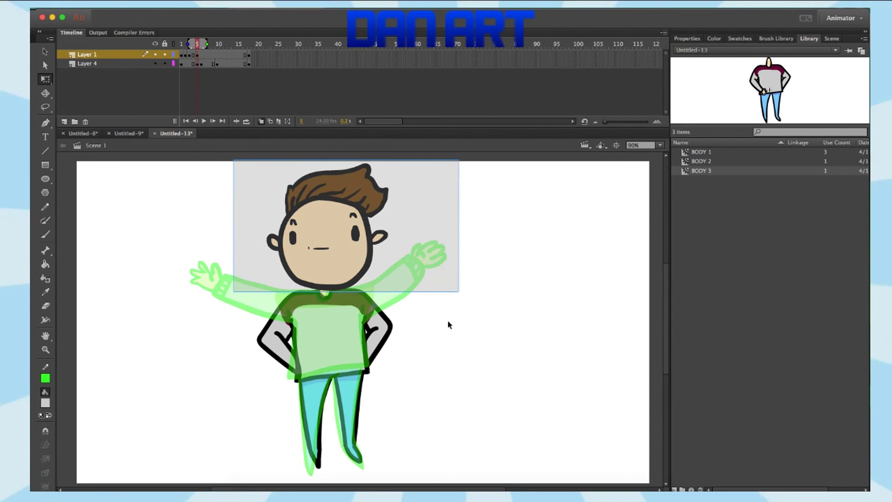
{"action": "left_click_drag", "start_coordinate": [324, 316], "coordinate": [325, 466]}
{"action": "left_click_drag", "start_coordinate": [327, 156], "coordinate": [327, 147]}
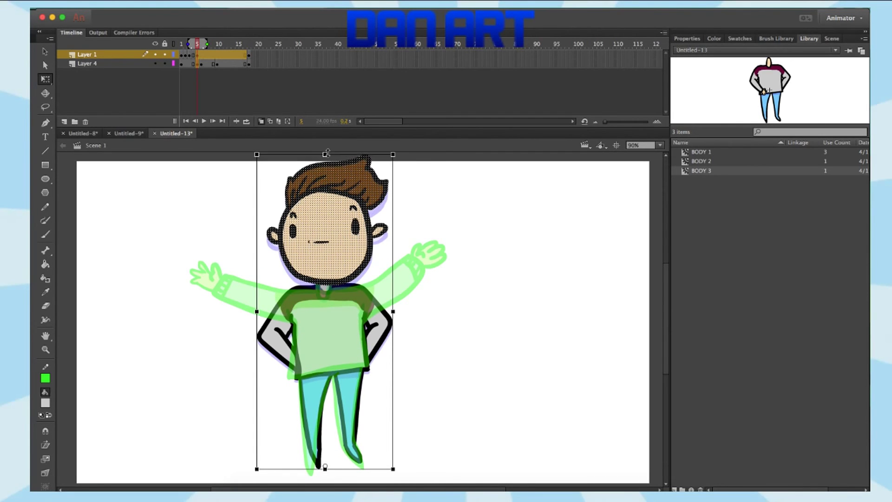
{"action": "left_click", "coordinate": [430, 194]}
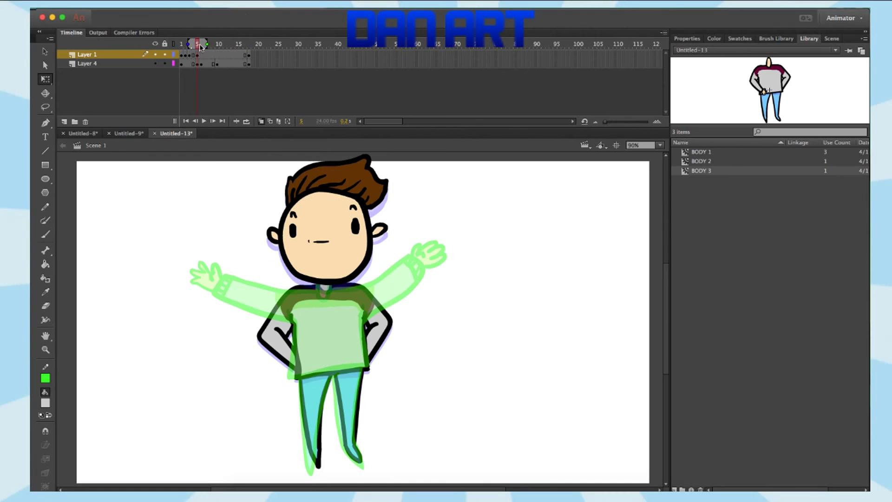
{"action": "left_click_drag", "start_coordinate": [202, 47], "coordinate": [202, 45]}
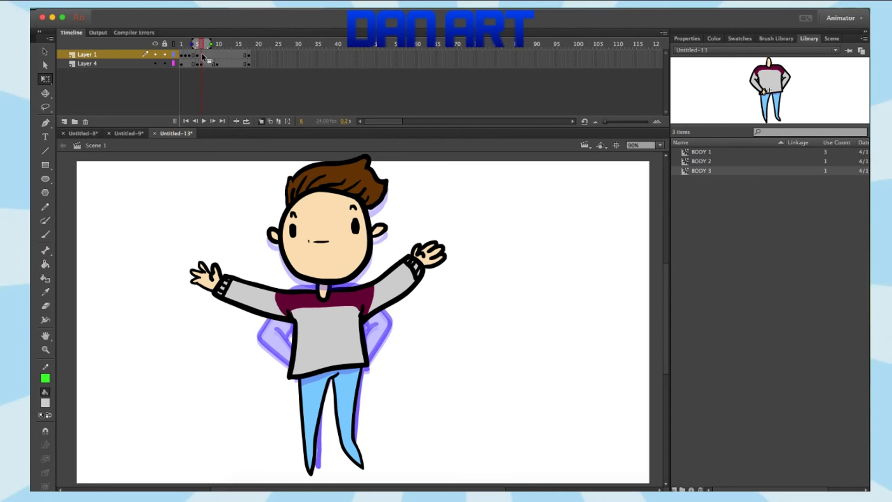
Paste the head in place into a blank keyframe at frame 6 on the head layer
{"action": "right_click", "coordinate": [202, 57]}
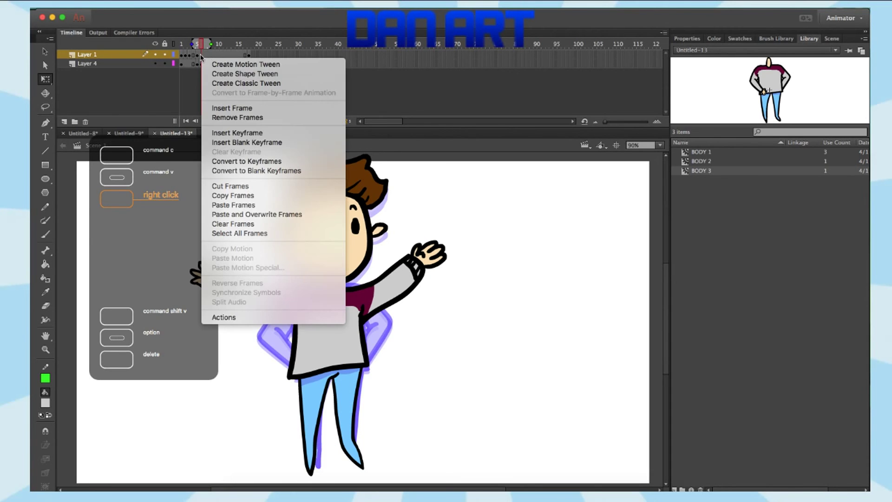
{"action": "left_click", "coordinate": [247, 142]}
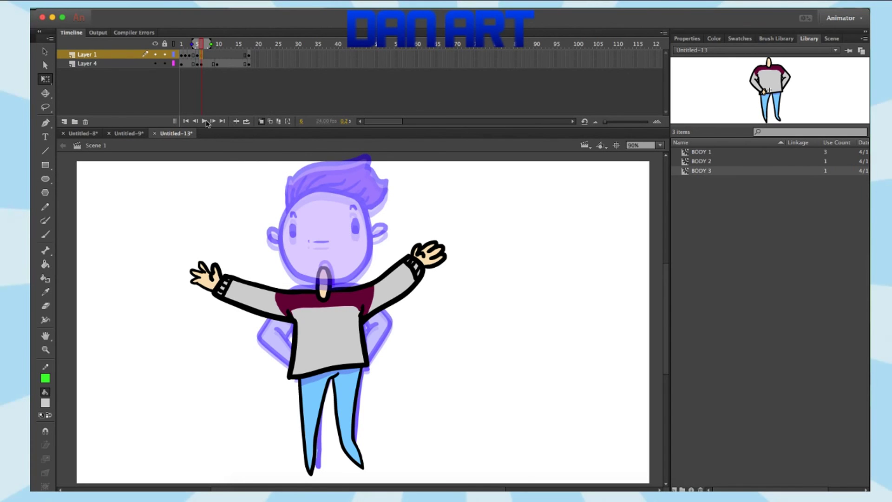
{"action": "key", "text": "ctrl+shift+v"}
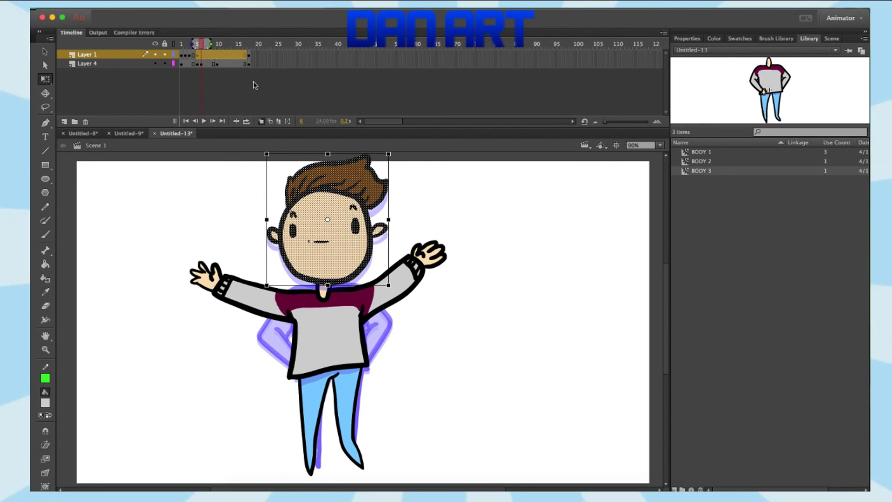
{"action": "left_click", "coordinate": [253, 85]}
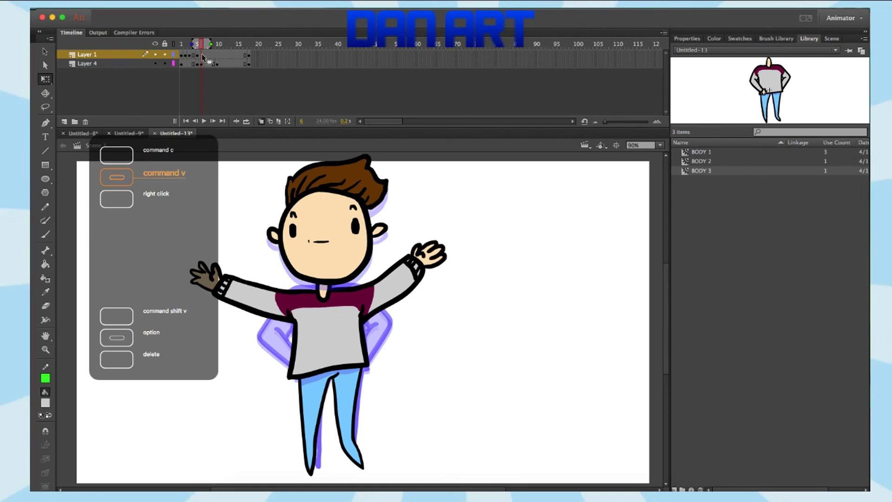
Add the next head keyframe with the head nudged slightly lower, then rewind to frame 1
{"action": "right_click", "coordinate": [204, 57]}
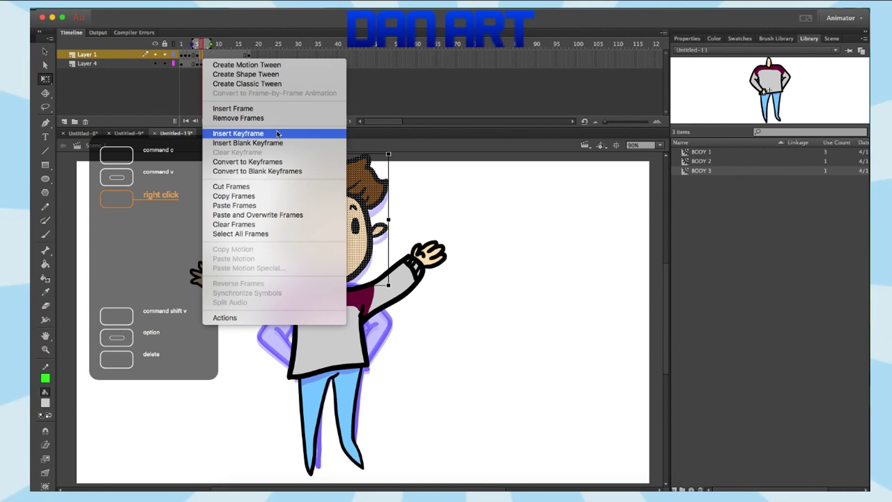
{"action": "left_click", "coordinate": [279, 134]}
{"action": "key", "text": "Down"}
{"action": "key", "text": "Down"}
{"action": "key", "text": "Down"}
{"action": "key", "text": "Down"}
{"action": "key", "text": "Down"}
{"action": "key", "text": "Down"}
{"action": "key", "text": "Down"}
{"action": "key", "text": "Down"}
{"action": "key", "text": "Left"}
{"action": "key", "text": "Left"}
{"action": "key", "text": "Left"}
{"action": "key", "text": "Left"}
{"action": "key", "text": "Down"}
{"action": "key", "text": "Down"}
{"action": "key", "text": "Left"}
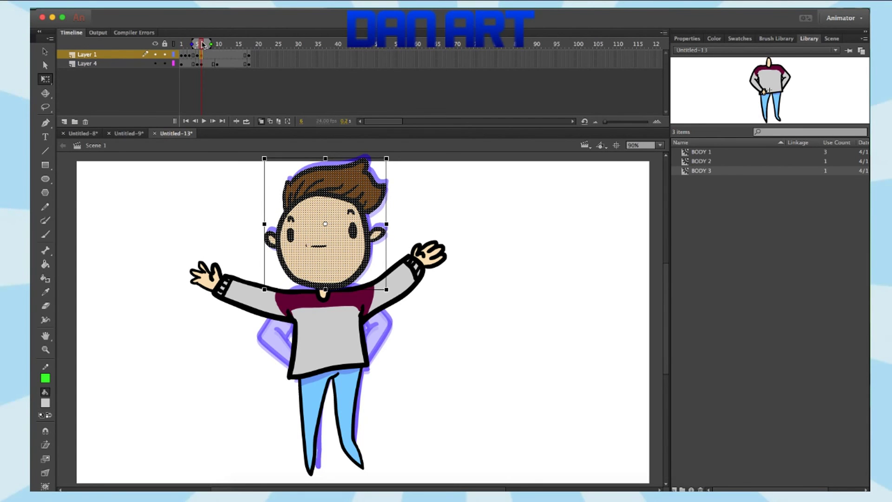
{"action": "left_click_drag", "start_coordinate": [203, 45], "coordinate": [181, 43]}
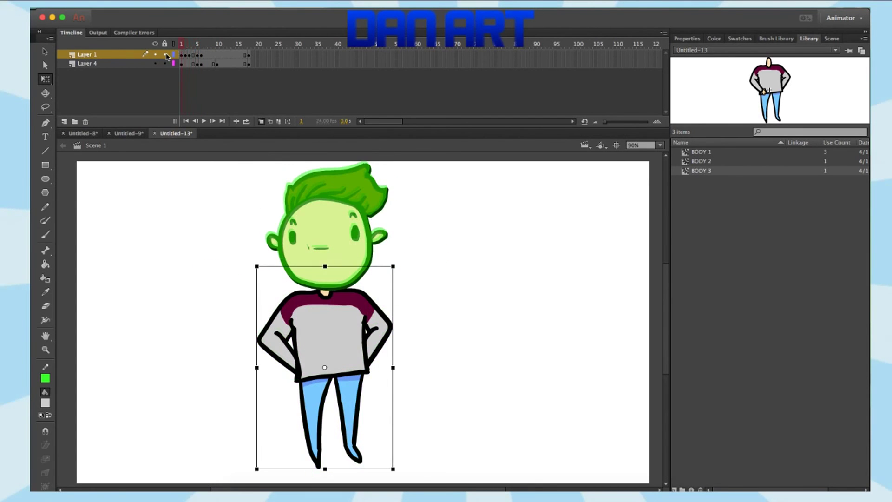
{"action": "left_click", "coordinate": [203, 122]}
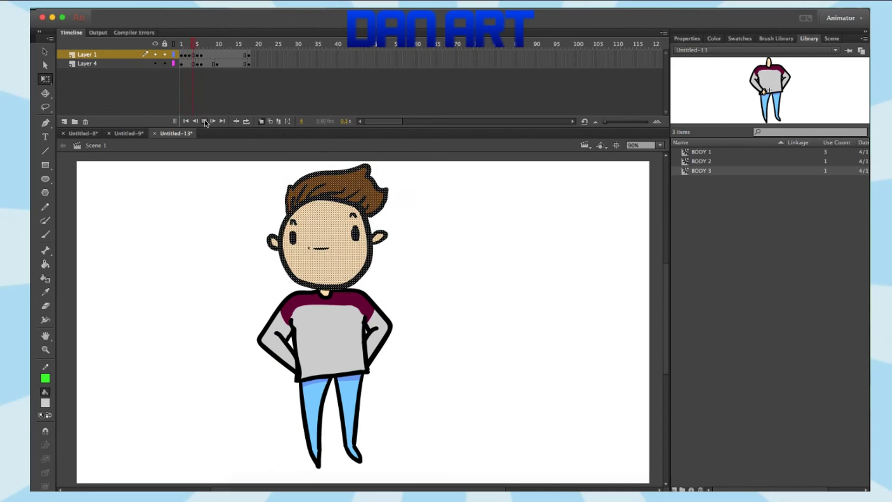
{"action": "left_click", "coordinate": [200, 48]}
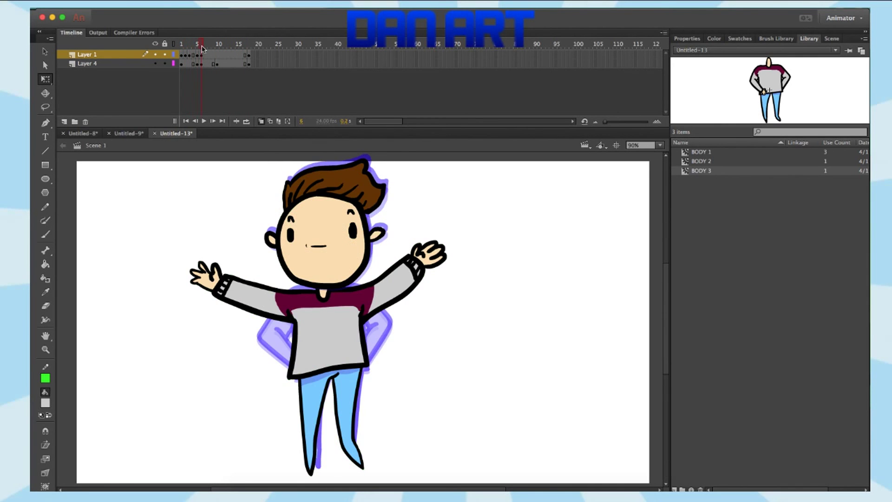
{"action": "left_click", "coordinate": [205, 44]}
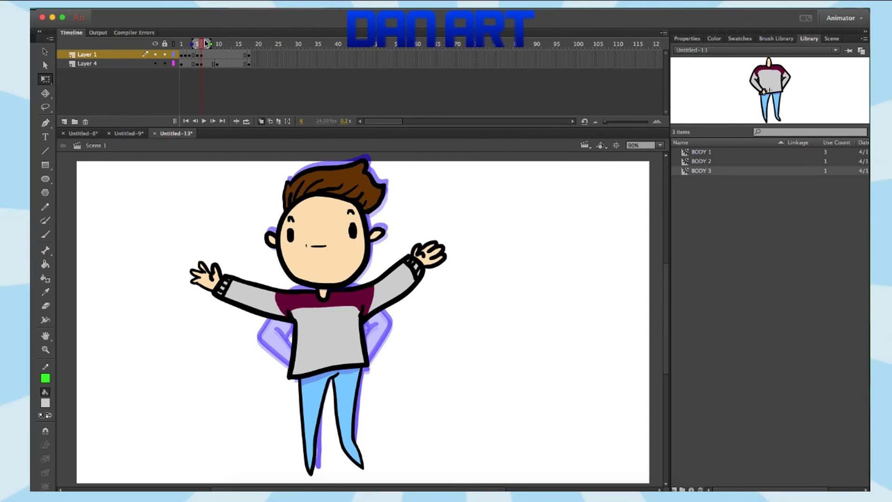
{"action": "left_click", "coordinate": [196, 53]}
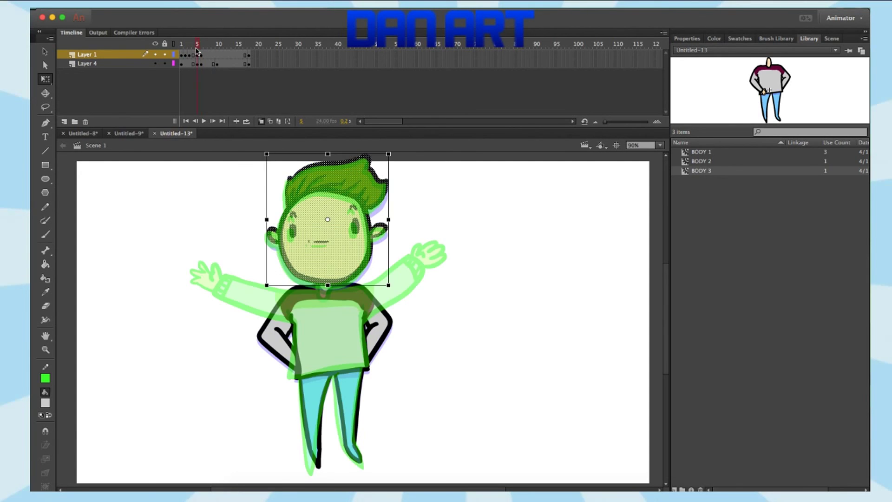
{"action": "left_click", "coordinate": [204, 35]}
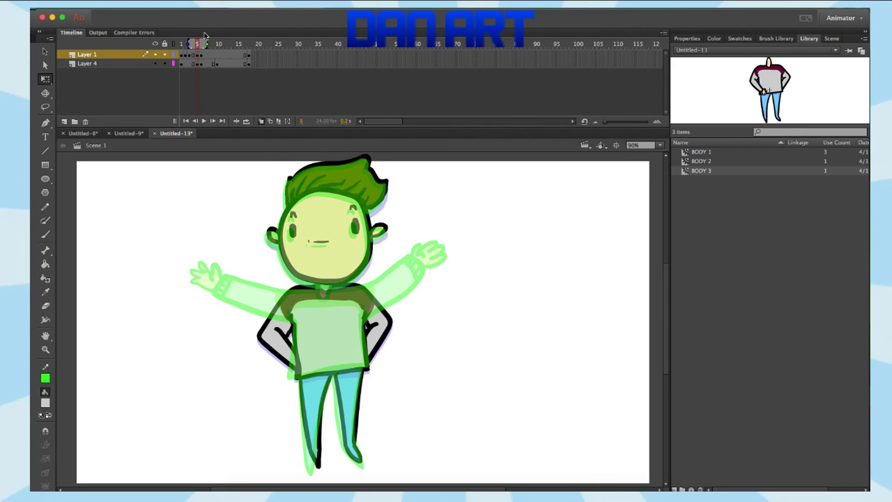